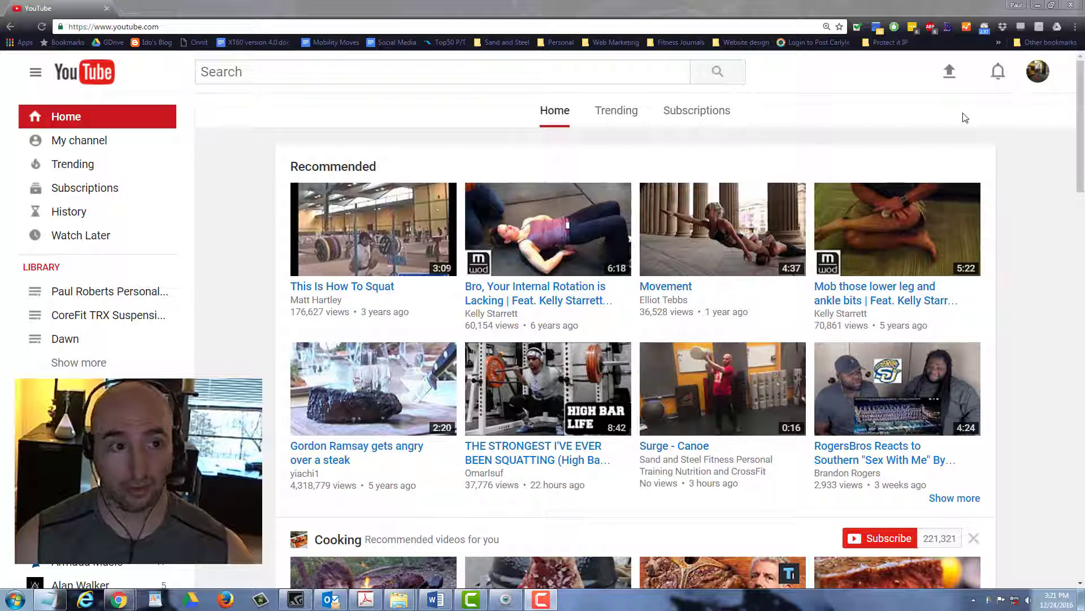
Open the channel's Creator Studio dashboard from the YouTube account avatar menu
{"action": "left_click", "coordinate": [667, 63]}
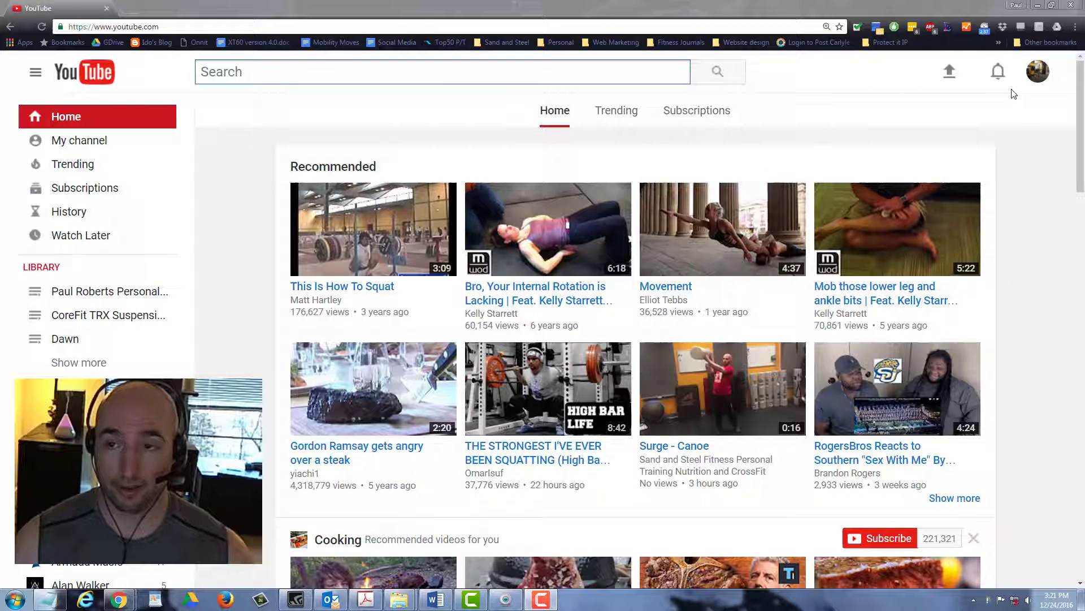
{"action": "left_click", "coordinate": [1036, 78]}
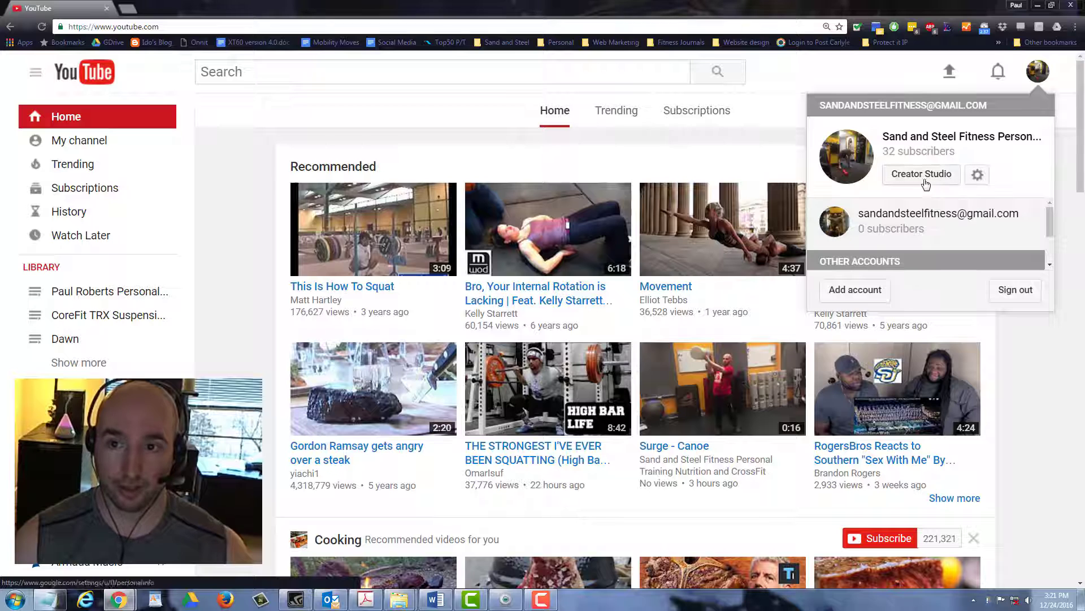
{"action": "left_click", "coordinate": [924, 175]}
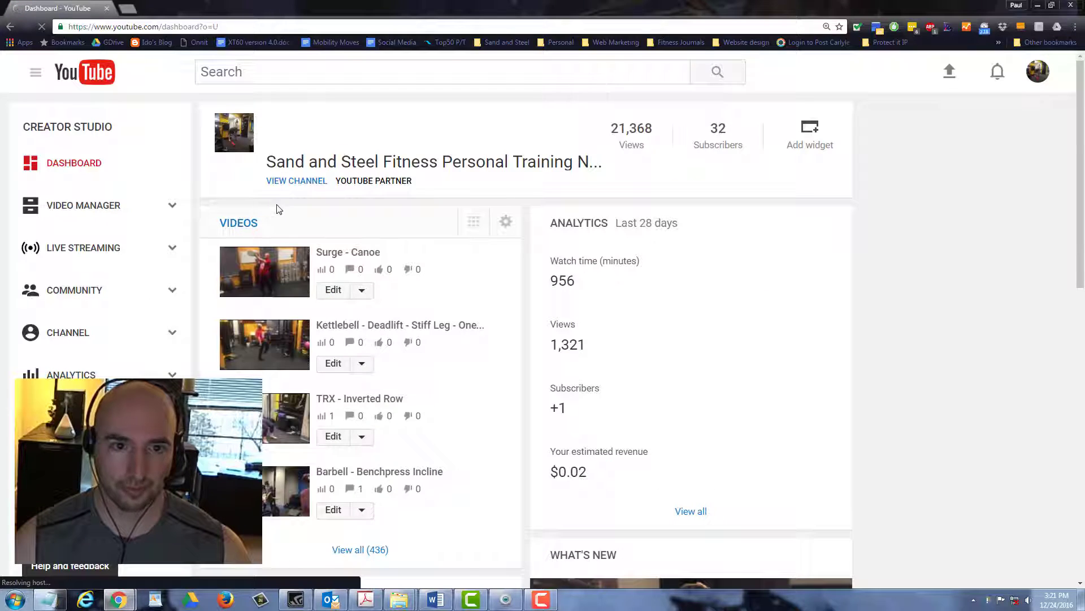
Search Video Manager uploads for 'sumo' and scroll through the six matching videos
{"action": "left_click", "coordinate": [98, 205]}
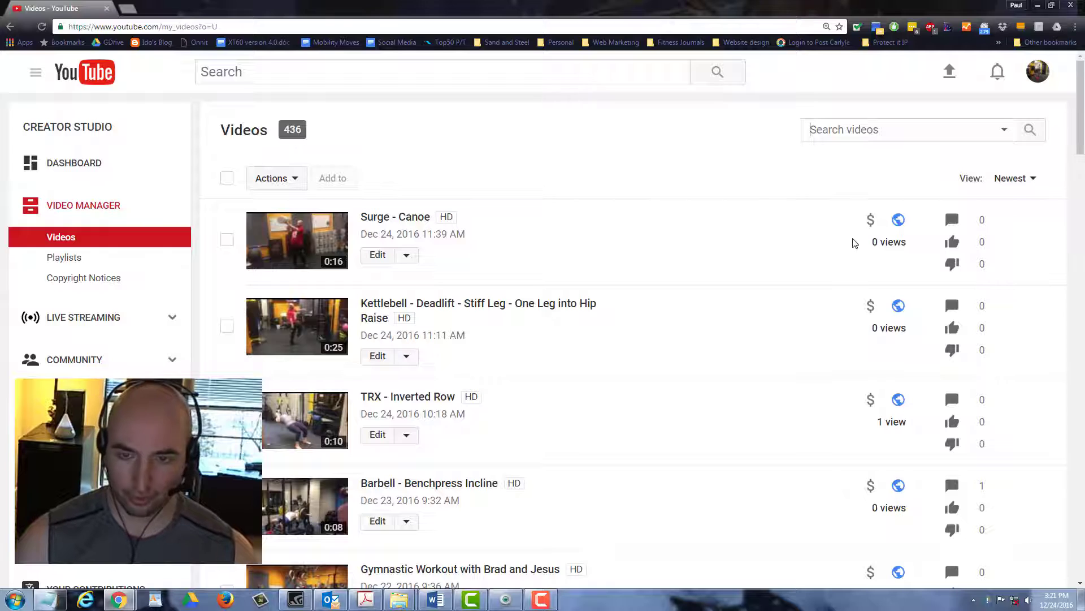
{"action": "type", "text": "su"}
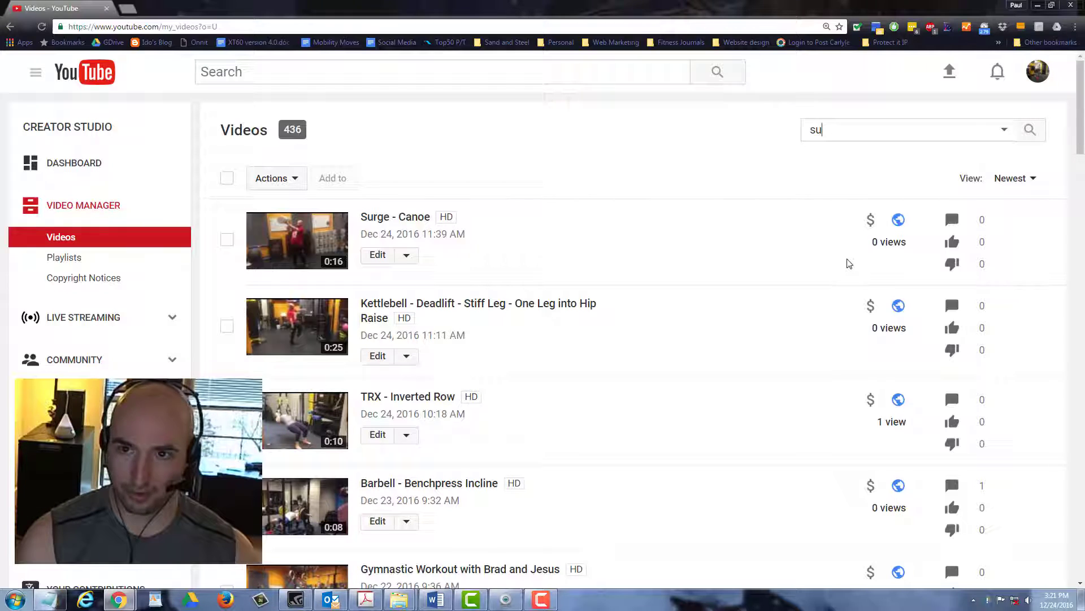
{"action": "type", "text": "mo dead"}
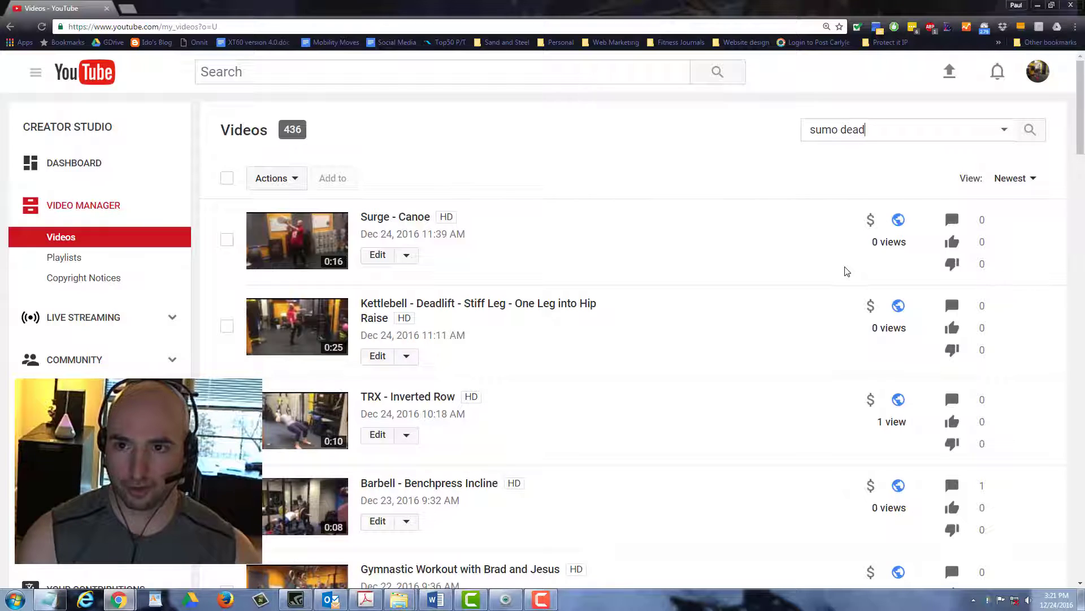
{"action": "type", "text": "lift high"}
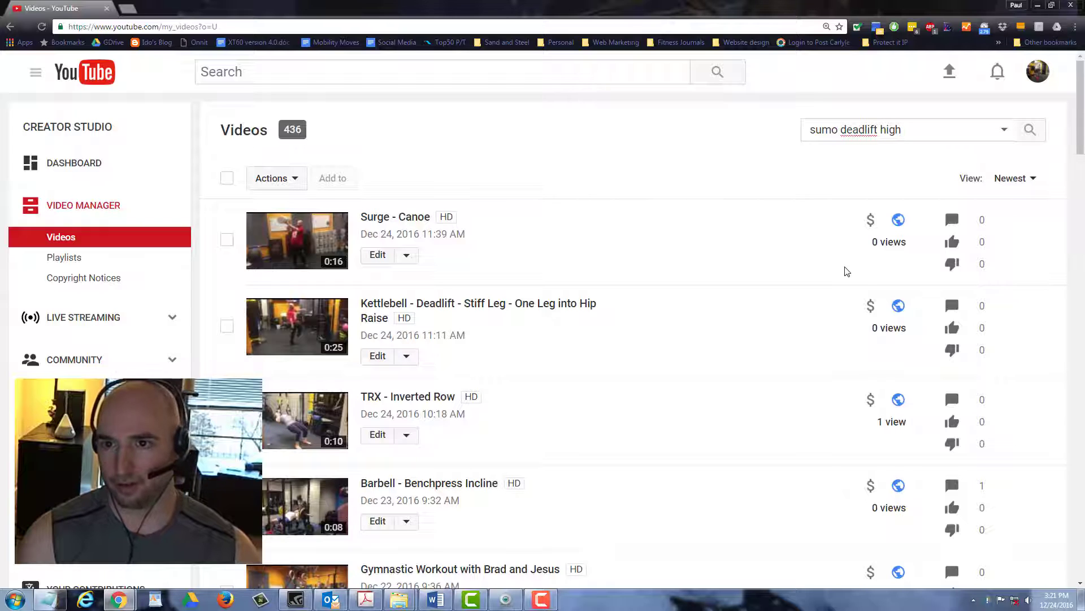
{"action": "key", "text": "BackSpace"}
{"action": "key", "text": "BackSpace"}
{"action": "key", "text": "BackSpace"}
{"action": "key", "text": "BackSpace"}
{"action": "key", "text": "BackSpace"}
{"action": "key", "text": "BackSpace"}
{"action": "key", "text": "BackSpace"}
{"action": "key", "text": "BackSpace"}
{"action": "key", "text": "BackSpace"}
{"action": "key", "text": "BackSpace"}
{"action": "key", "text": "BackSpace"}
{"action": "key", "text": "BackSpace"}
{"action": "key", "text": "BackSpace"}
{"action": "key", "text": "BackSpace"}
{"action": "key", "text": "BackSpace"}
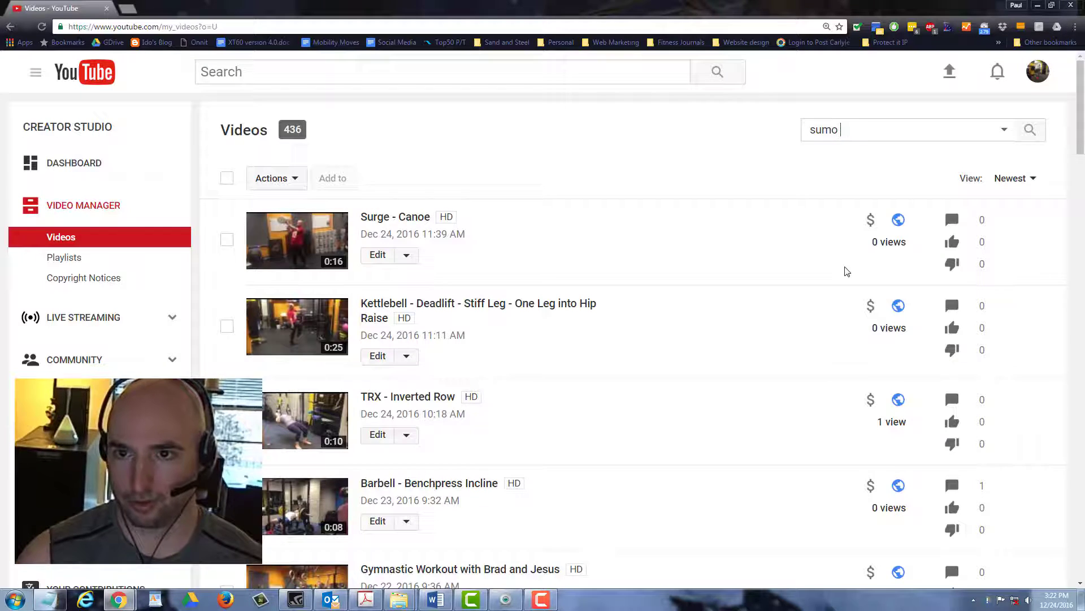
{"action": "key", "text": "Return"}
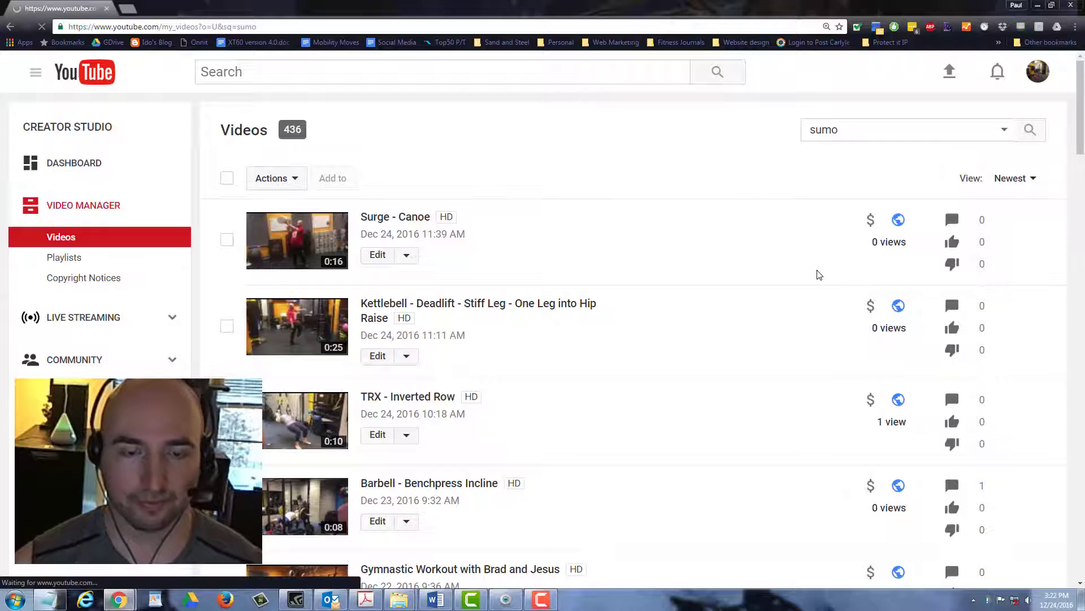
{"action": "scroll", "coordinate": [656, 252], "scroll_direction": "down", "scroll_amount": 2}
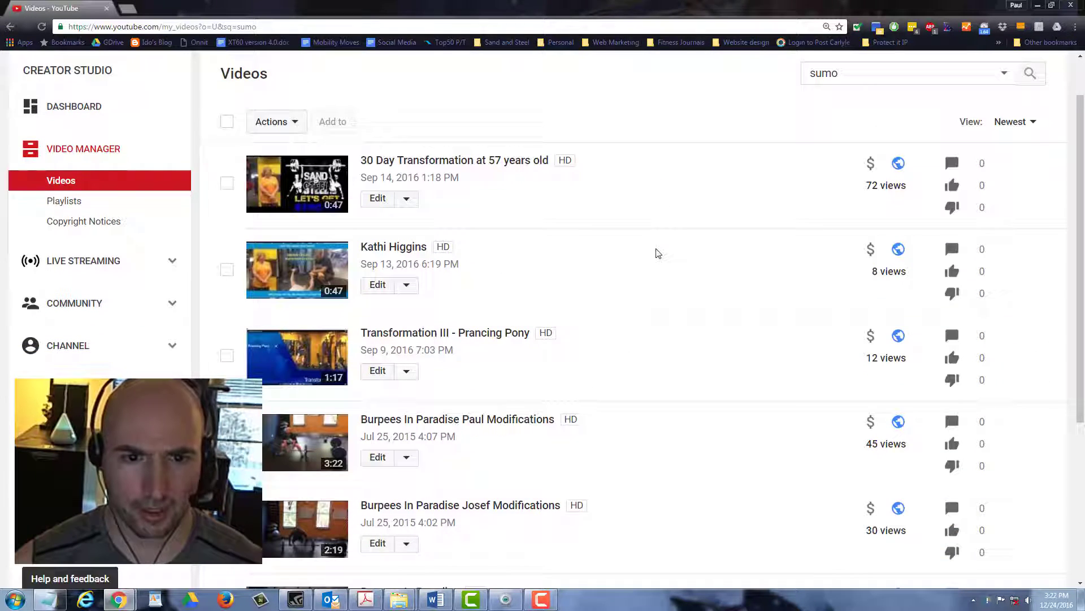
{"action": "scroll", "coordinate": [656, 252], "scroll_direction": "down", "scroll_amount": 4}
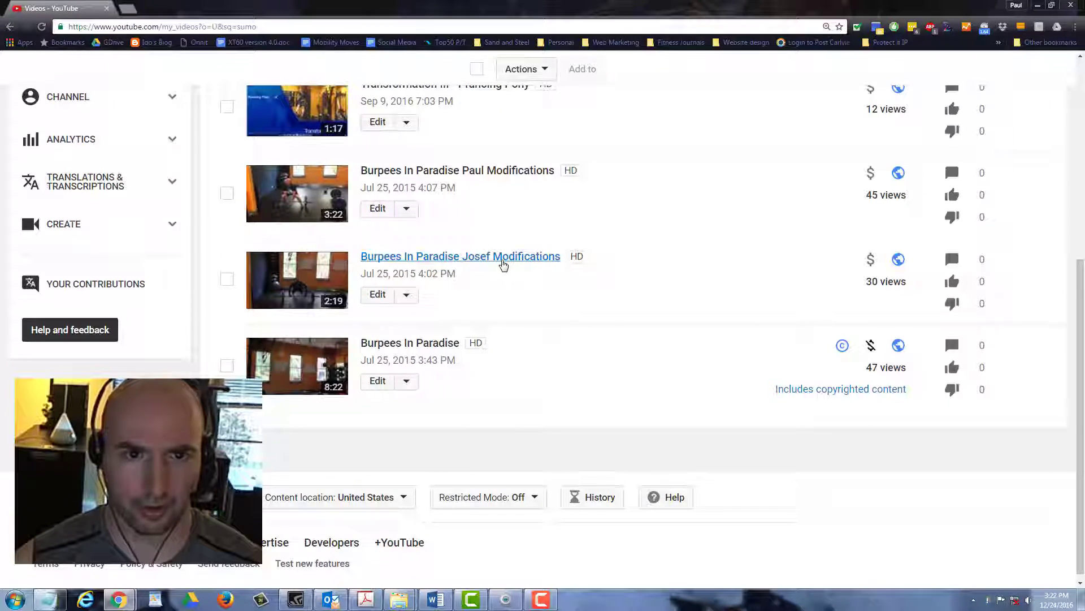
{"action": "scroll", "coordinate": [501, 263], "scroll_direction": "up", "scroll_amount": 4}
{"action": "scroll", "coordinate": [512, 269], "scroll_direction": "up", "scroll_amount": 2}
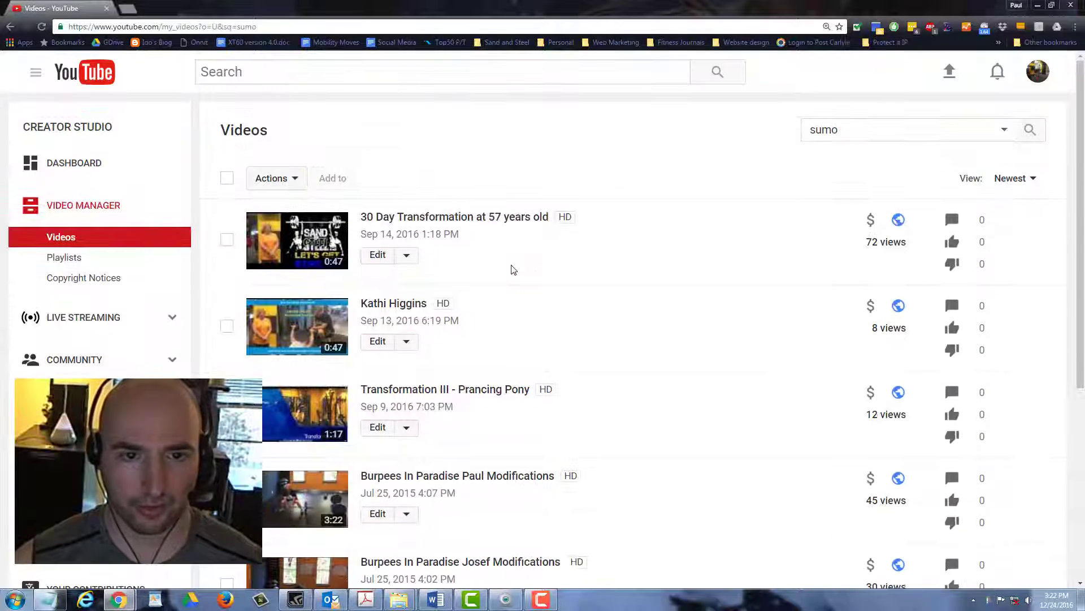
{"action": "scroll", "coordinate": [512, 269], "scroll_direction": "down", "scroll_amount": 2}
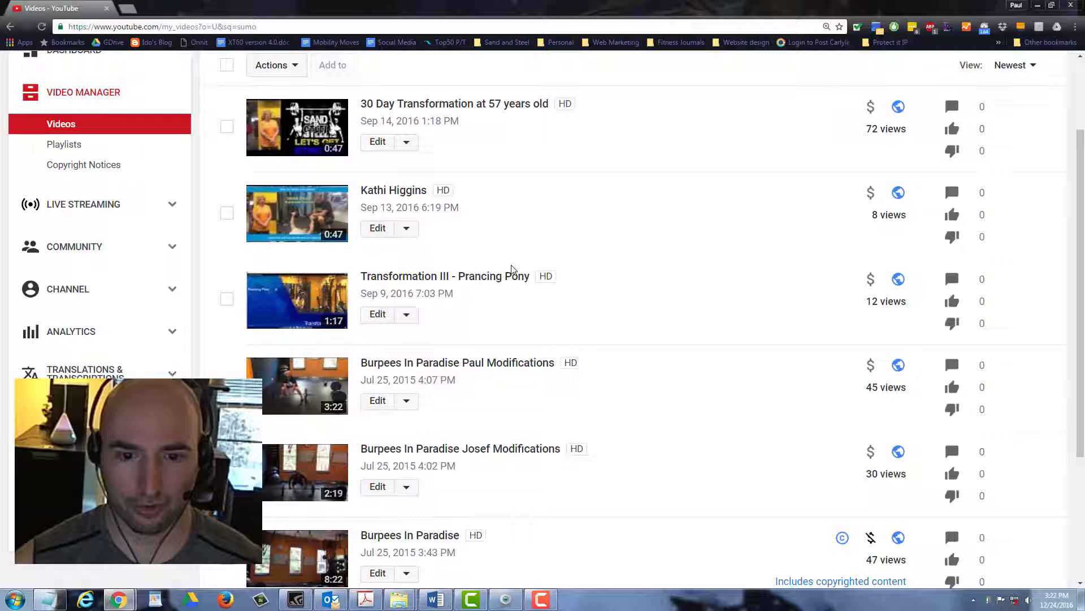
{"action": "scroll", "coordinate": [608, 304], "scroll_direction": "up", "scroll_amount": 2}
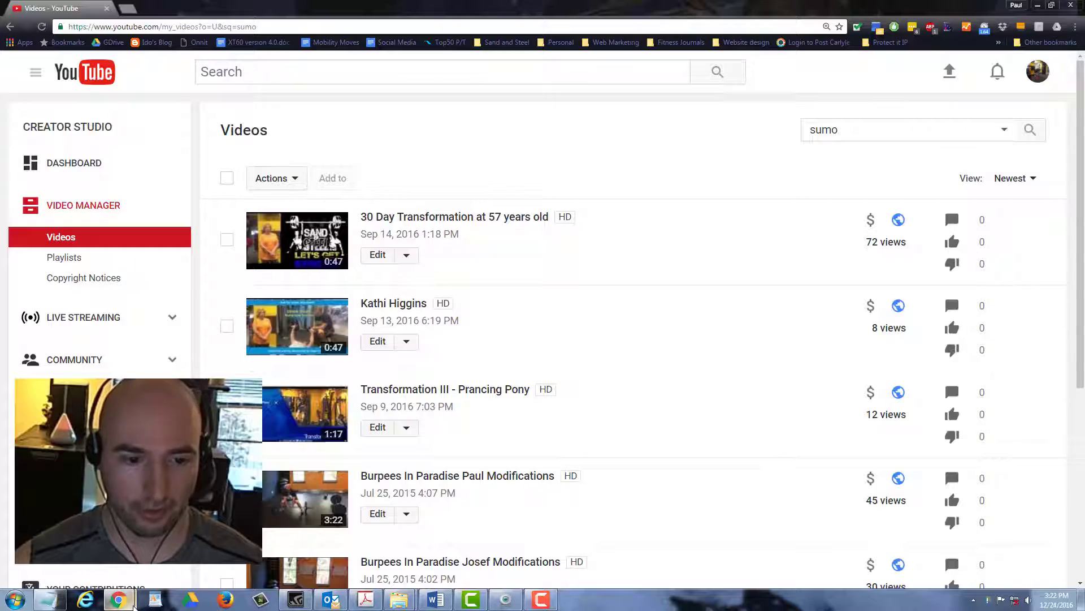
Maximize Dropbox Photos and download the 1:33 PM kettlebell clip as a .mov file
{"action": "mouse_move", "coordinate": [118, 598]}
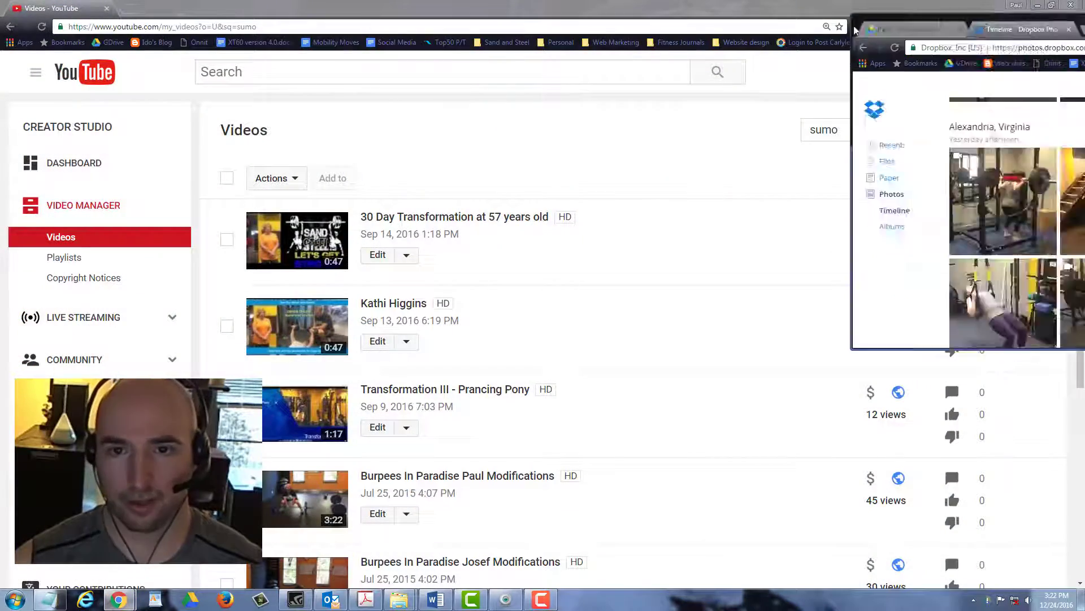
{"action": "left_click_drag", "start_coordinate": [1084, 66], "coordinate": [548, 67]}
{"action": "double_click", "coordinate": [549, 77]}
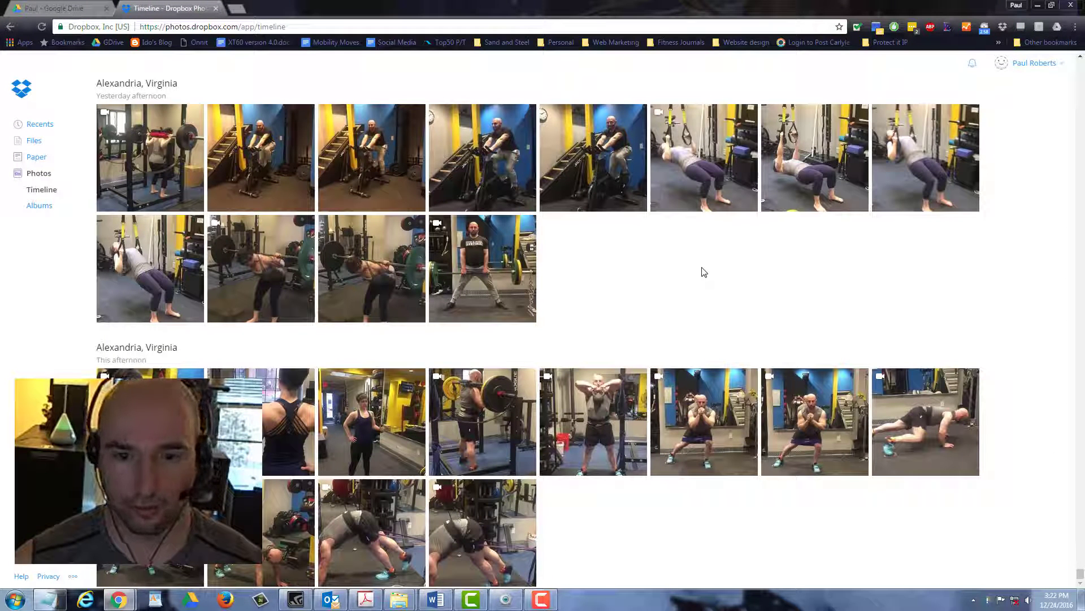
{"action": "left_click", "coordinate": [594, 428]}
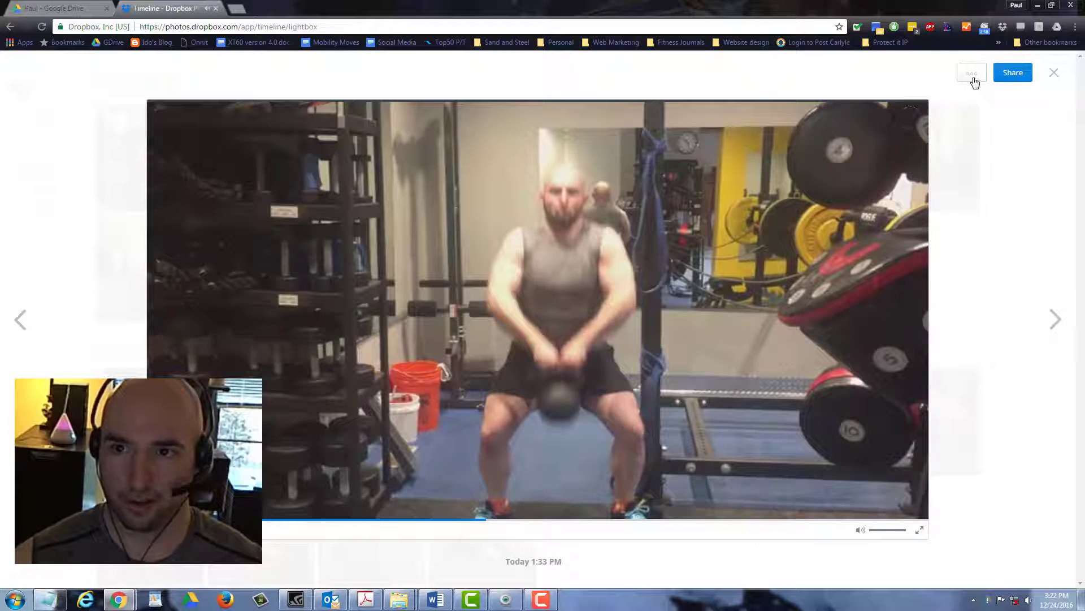
{"action": "left_click", "coordinate": [973, 77]}
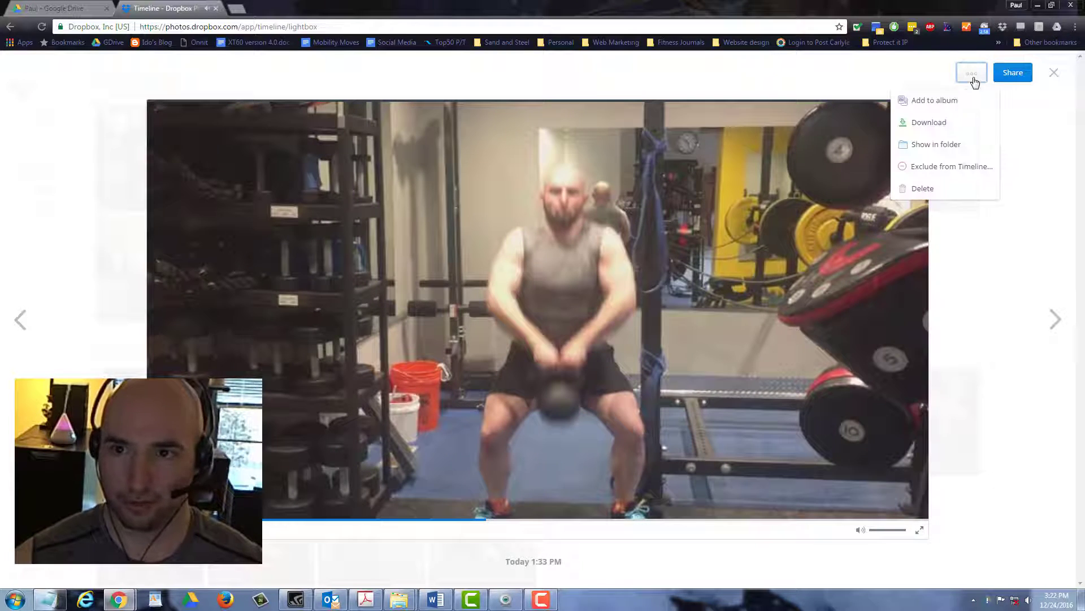
{"action": "left_click", "coordinate": [946, 129]}
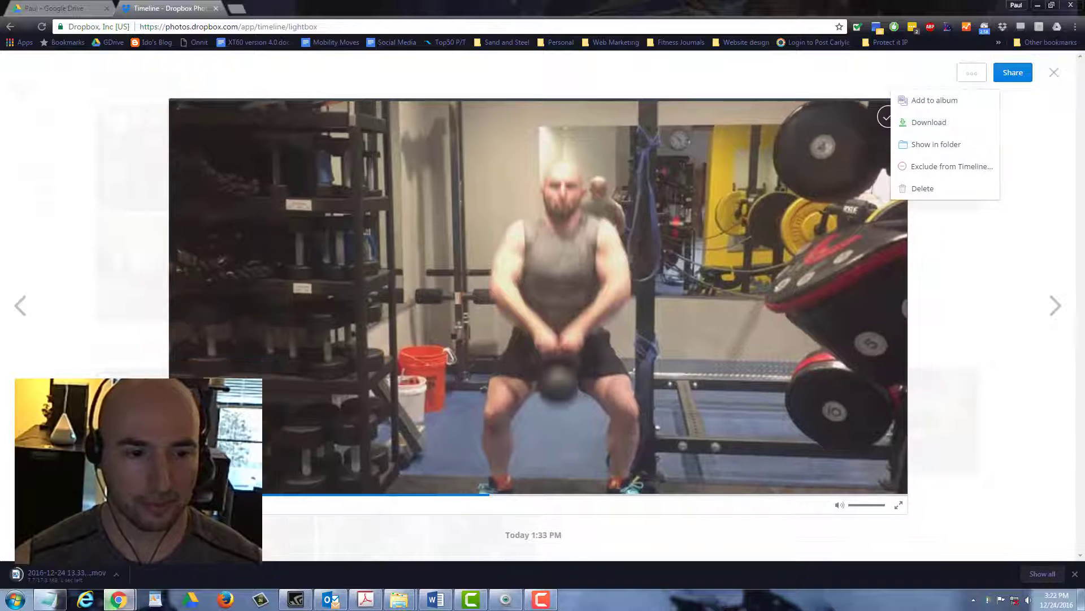
Rename the downloaded clip in Downloads to 'Kettlebell - Sumo Deadlift High Pull.mov'
{"action": "left_click", "coordinate": [118, 574]}
{"action": "left_click", "coordinate": [142, 552]}
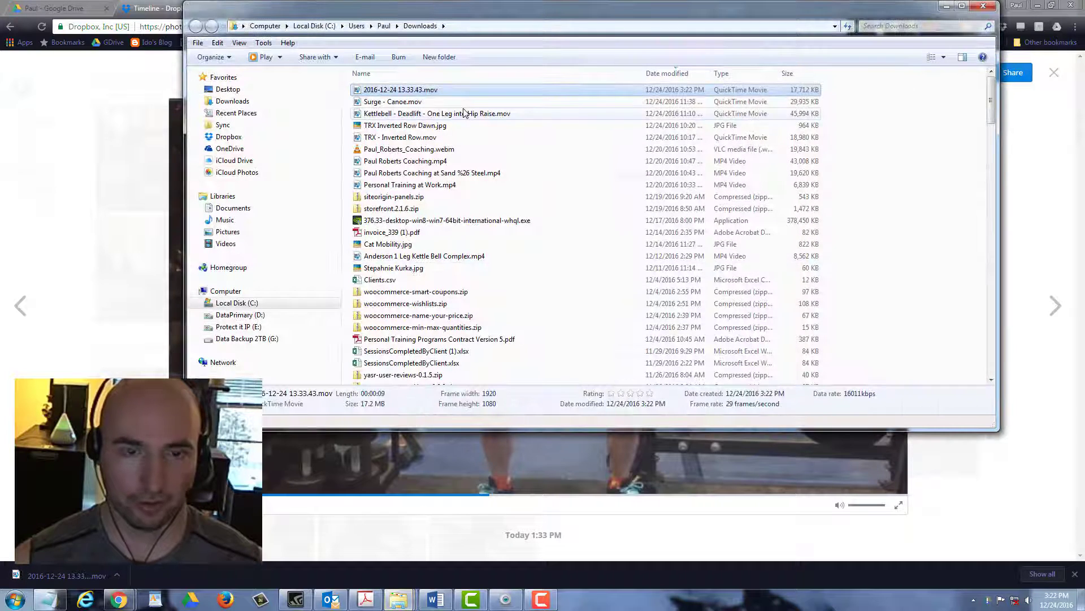
{"action": "key", "text": "F2"}
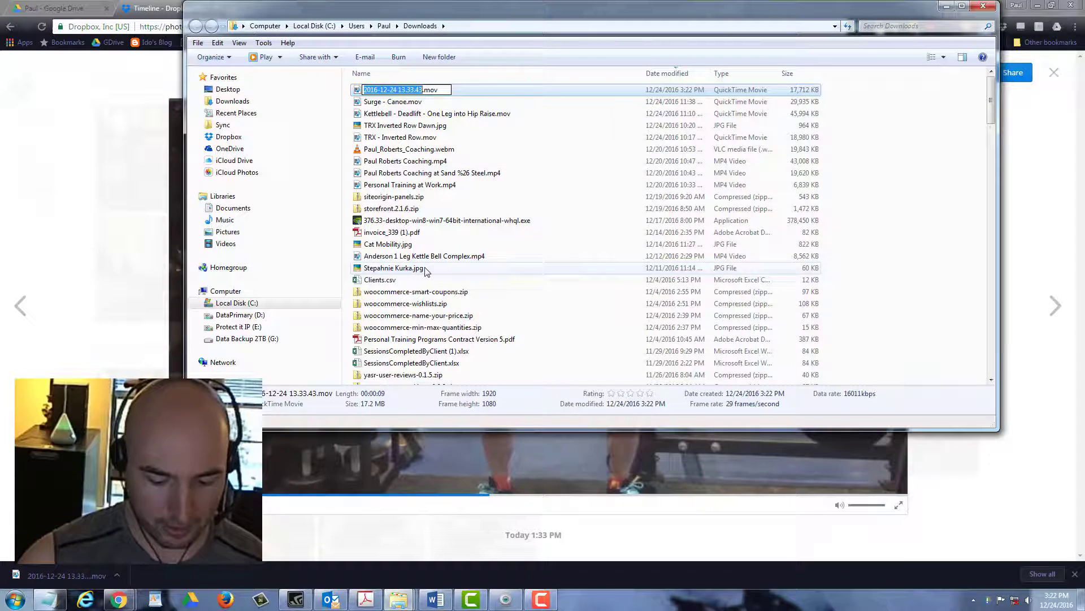
{"action": "type", "text": "Ke"}
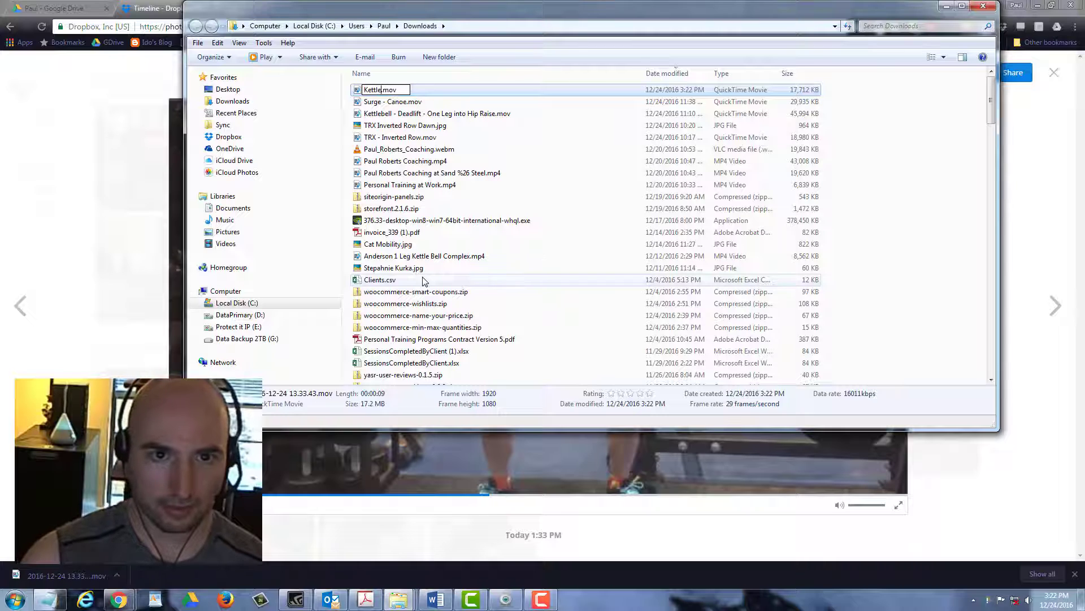
{"action": "type", "text": "ttlebell S"}
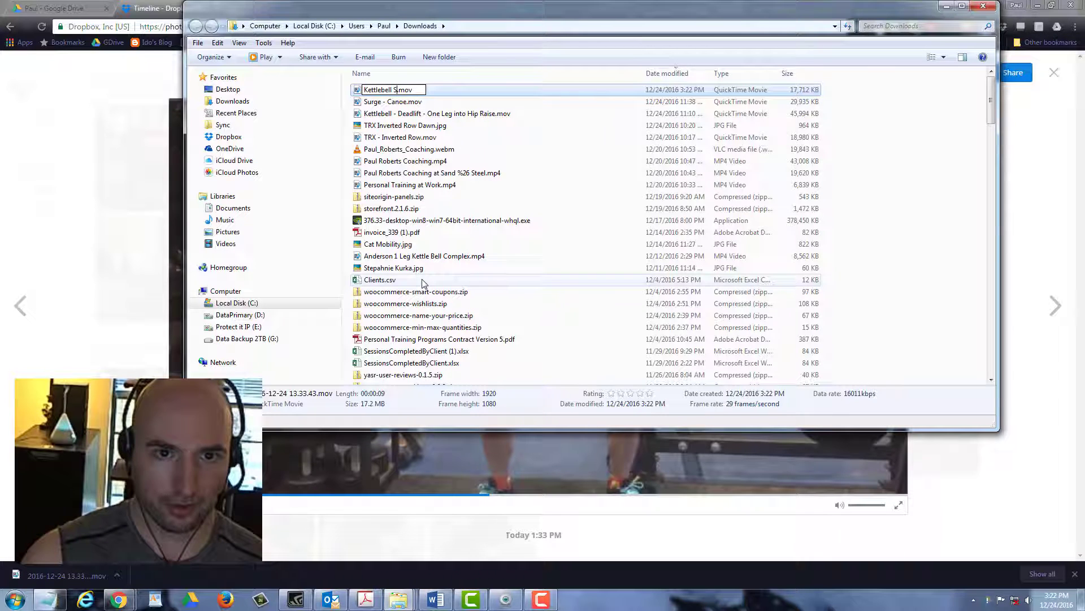
{"action": "key", "text": "BackSpace"}
{"action": "type", "text": "- Sum"}
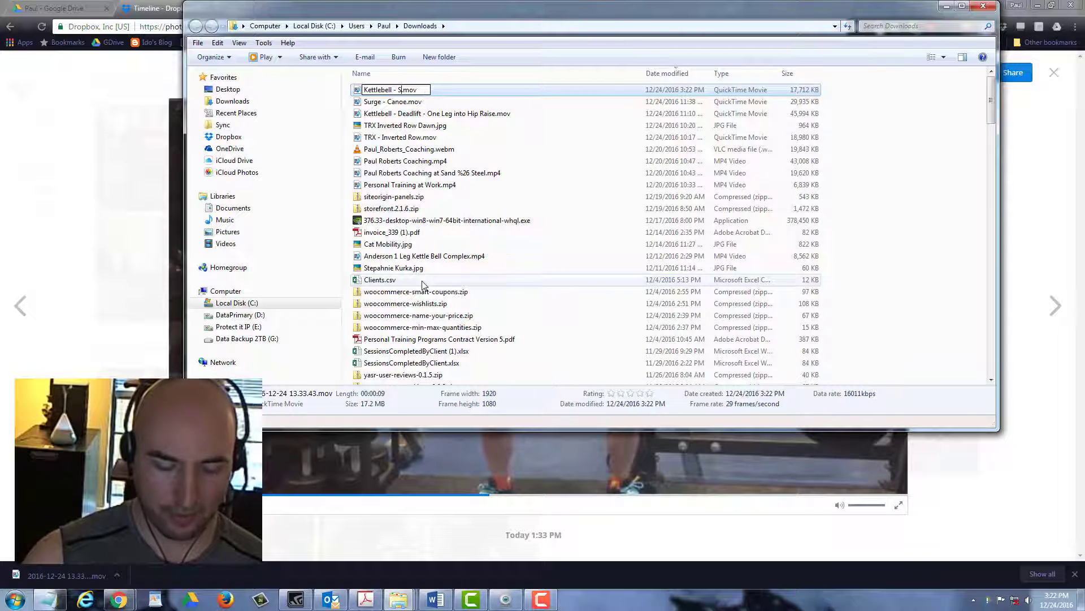
{"action": "type", "text": "o Deadli"}
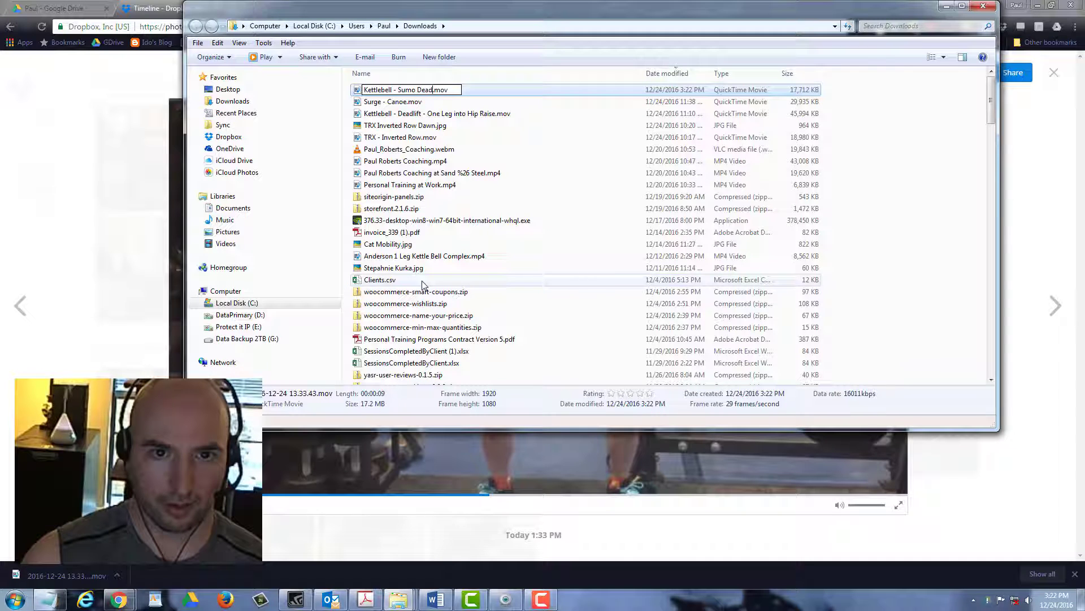
{"action": "type", "text": "ft High Pu"}
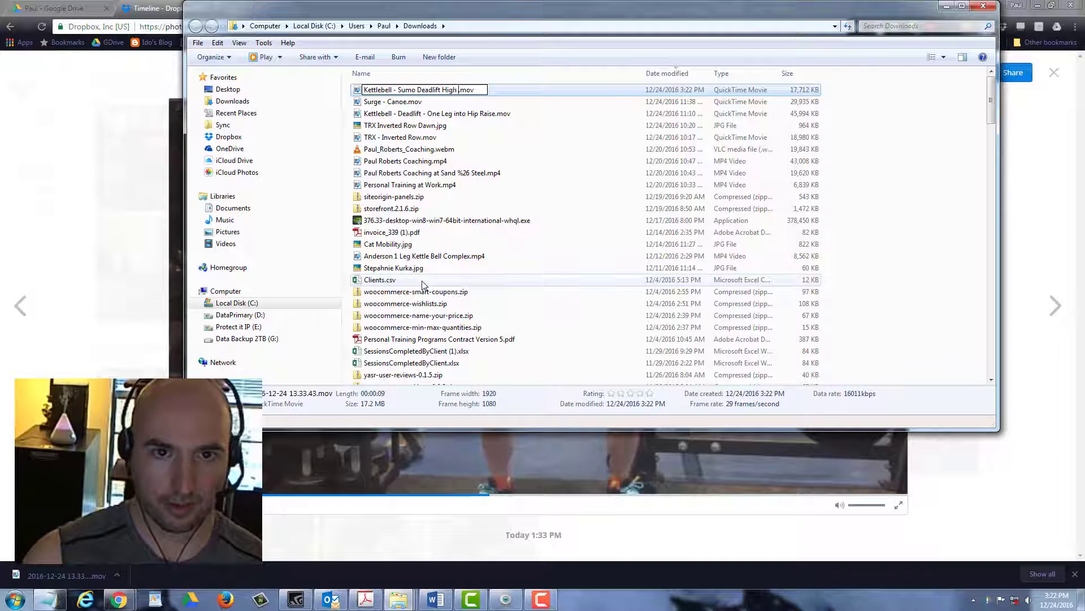
{"action": "type", "text": "ll"}
{"action": "key", "text": "Return"}
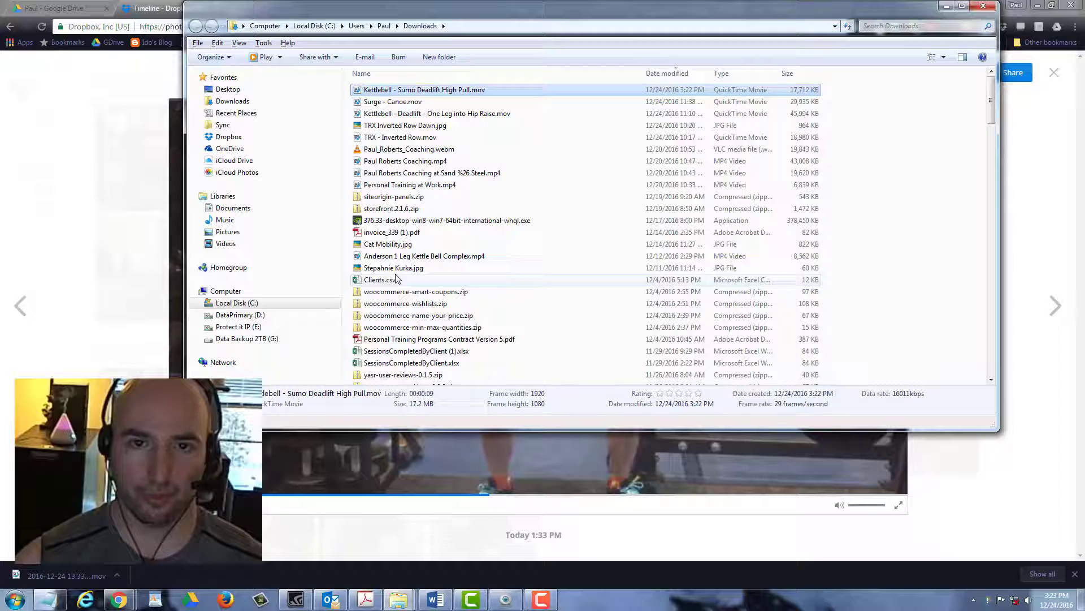
{"action": "left_click_drag", "start_coordinate": [478, 3], "coordinate": [378, 140]}
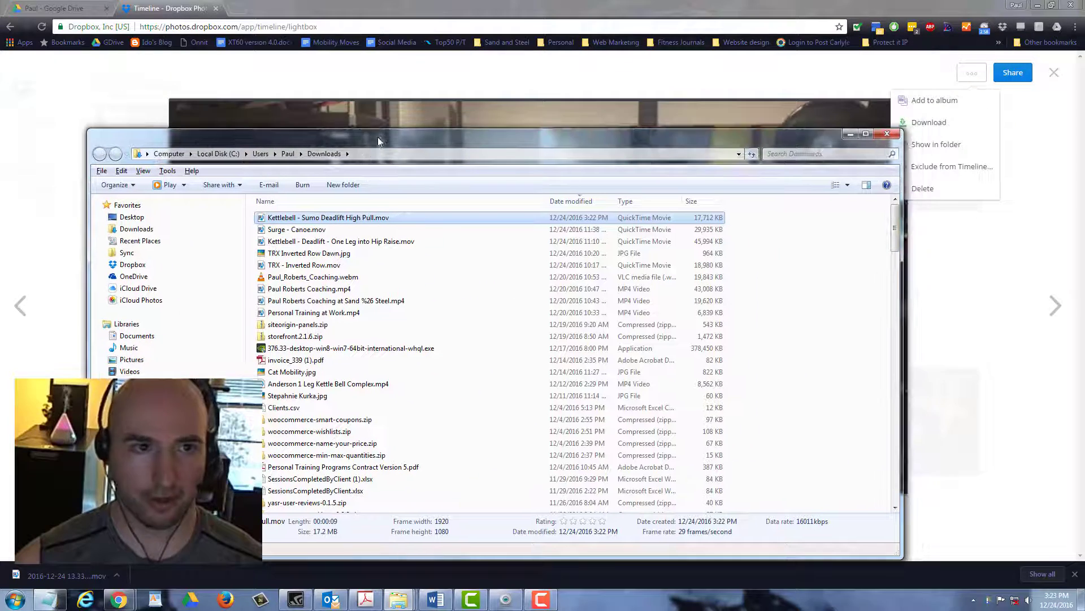
Upload the Kettlebell clip by dragging it from Downloads onto YouTube's upload page
{"action": "left_click", "coordinate": [1038, 4]}
{"action": "left_click_drag", "start_coordinate": [653, 152], "coordinate": [620, 306]}
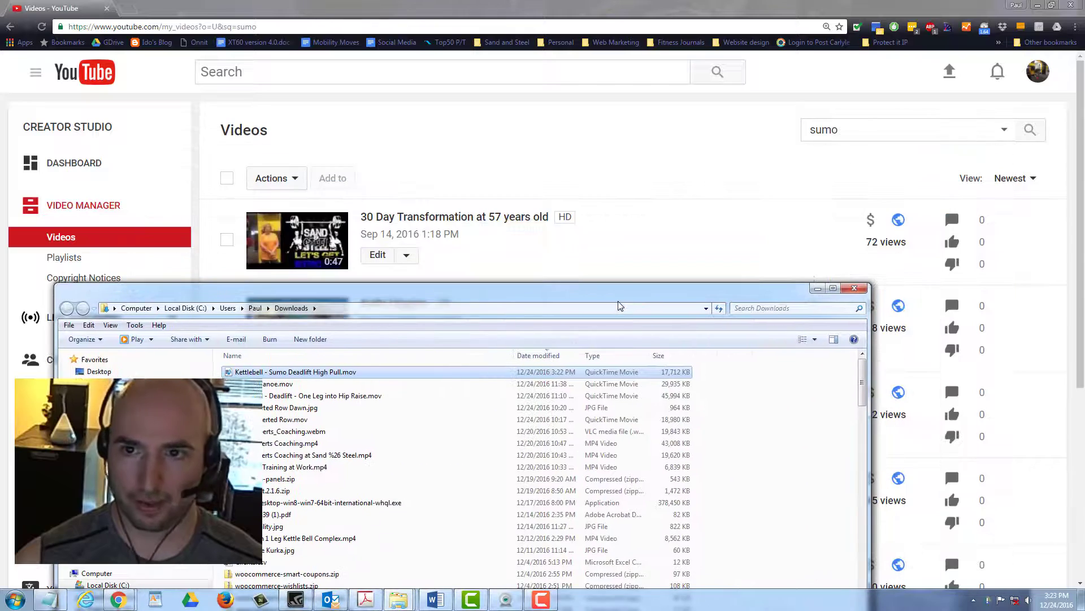
{"action": "left_click", "coordinate": [950, 71]}
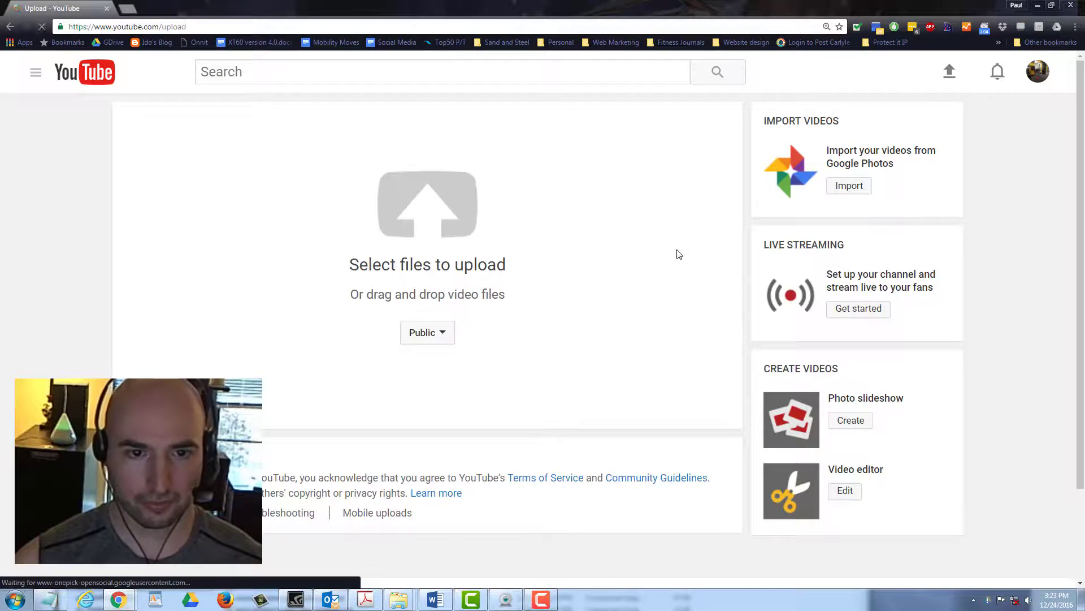
{"action": "key", "text": "alt+Tab"}
{"action": "left_click_drag", "start_coordinate": [322, 371], "coordinate": [359, 230]}
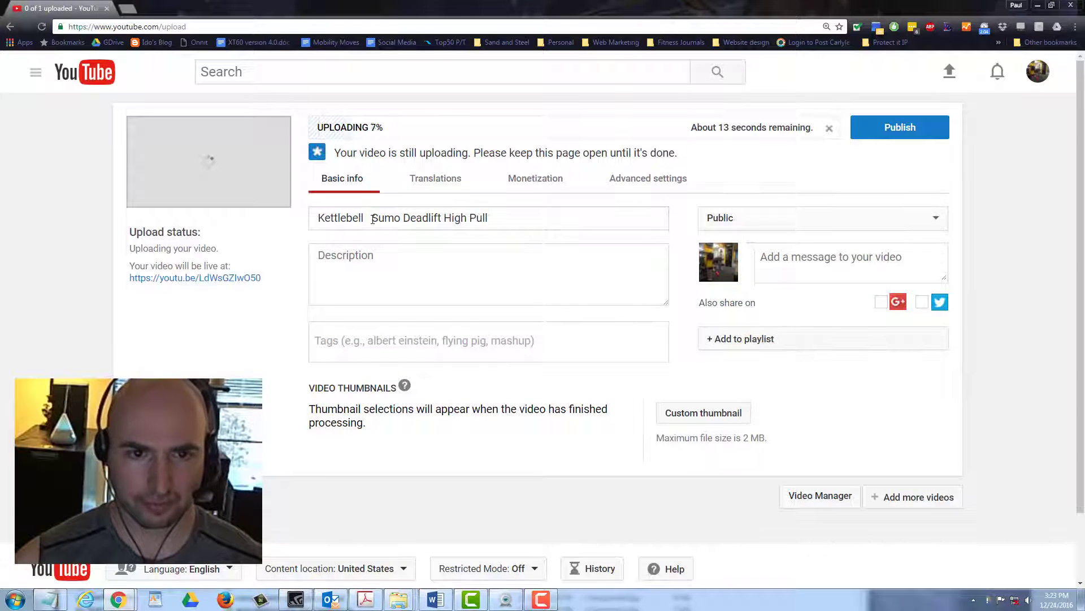
Correct the title to read 'Kettlebell - Sumo Deadlift High Pull'
{"action": "left_click", "coordinate": [371, 218]}
{"action": "key", "text": "BackSpace"}
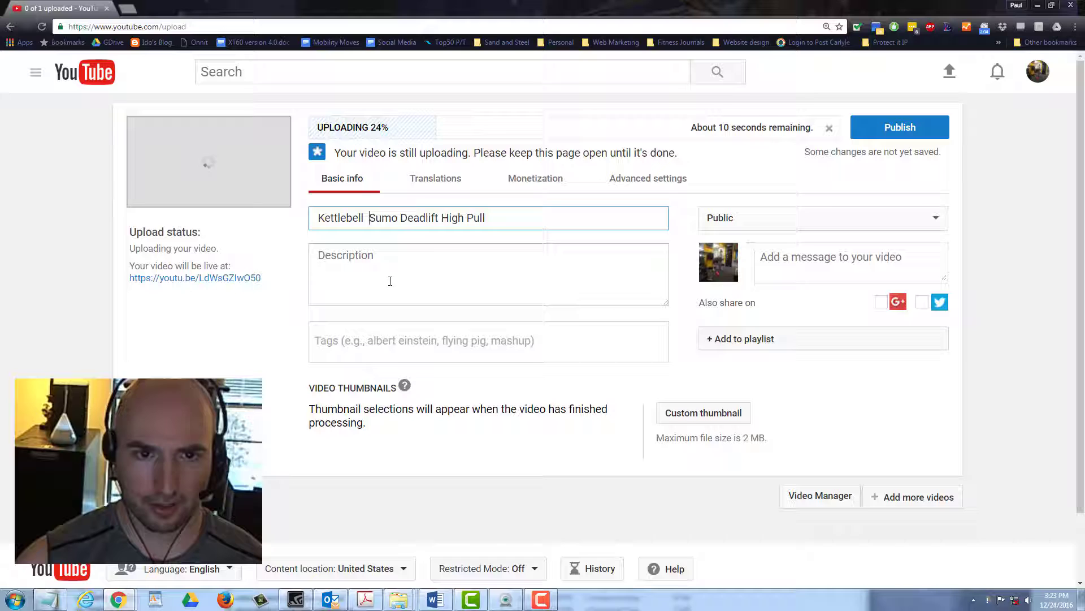
{"action": "type", "text": "-"}
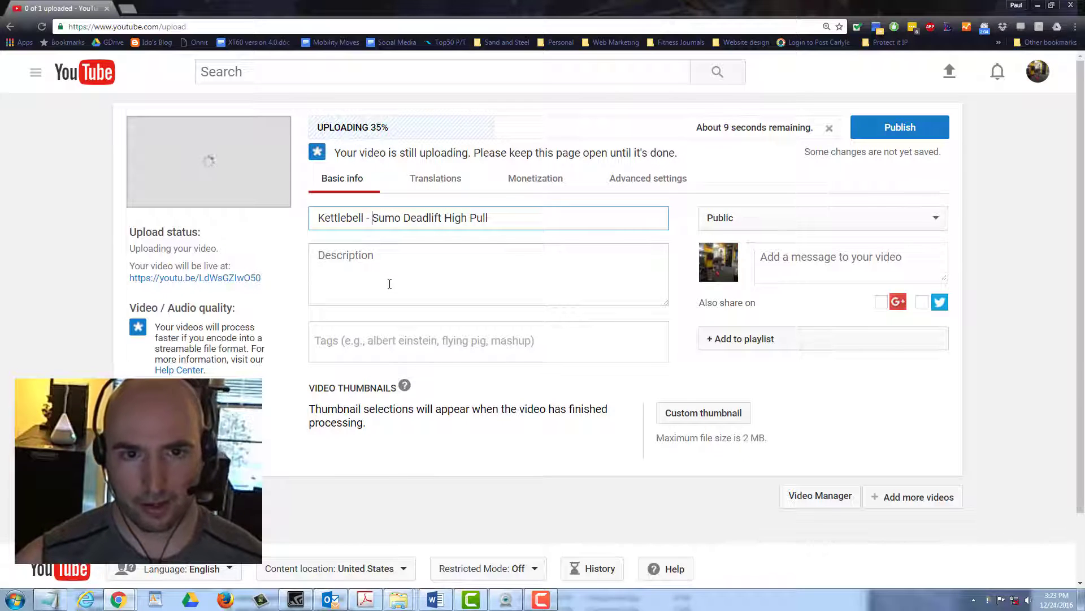
{"action": "left_click", "coordinate": [403, 258]}
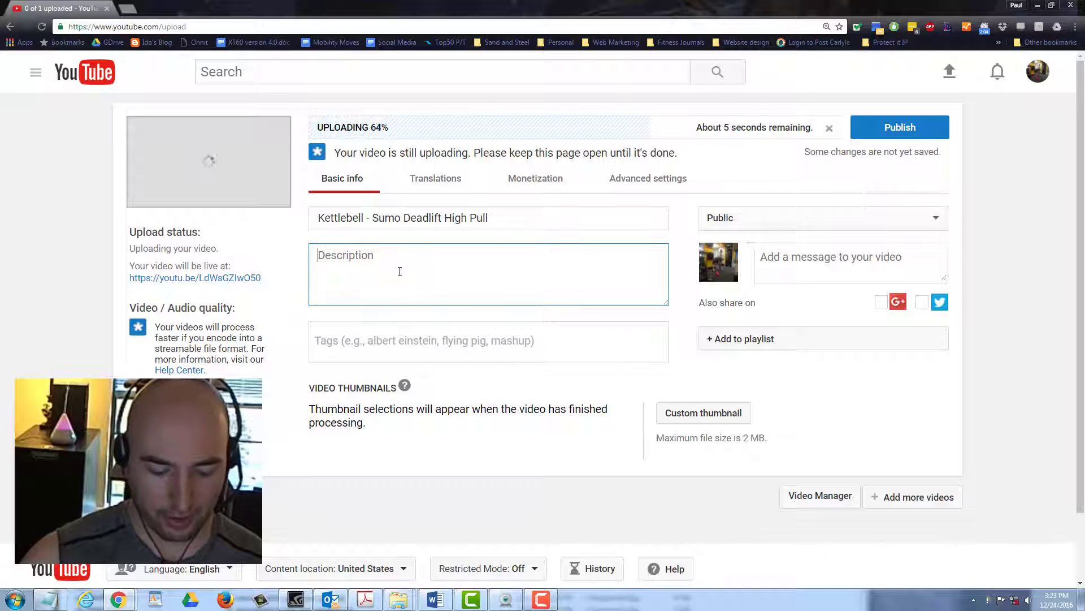
{"action": "type", "text": "Execute a "}
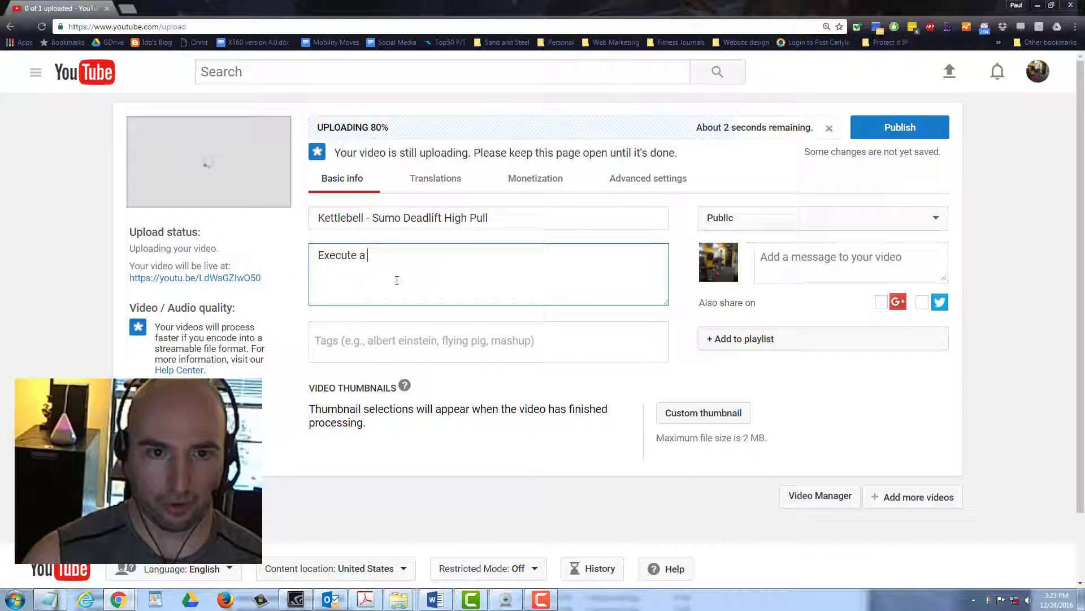
{"action": "type", "text": "proper deadlif"}
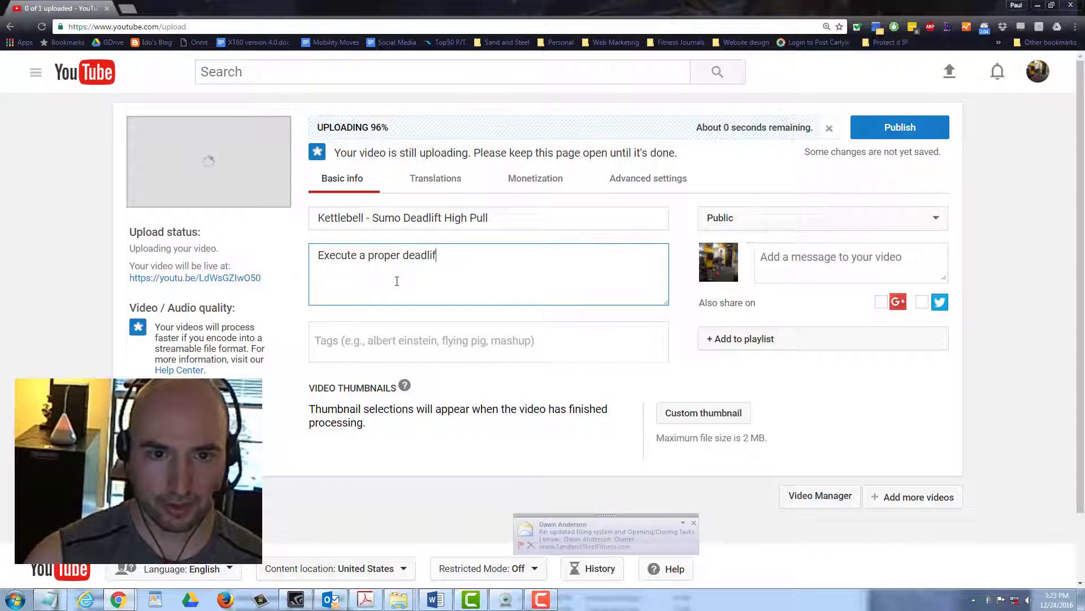
{"action": "type", "text": "t with all"}
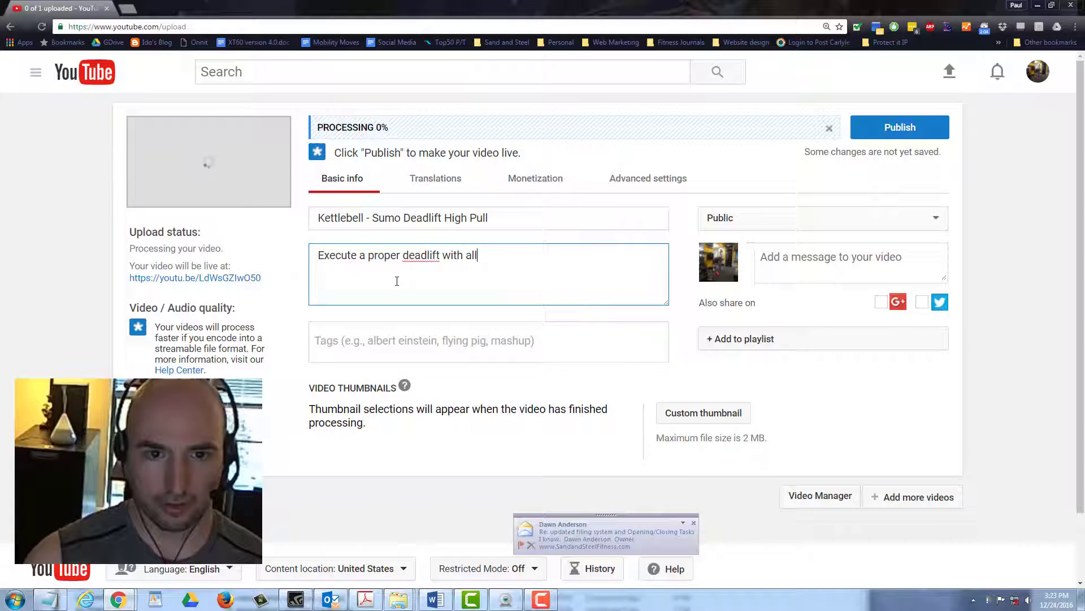
{"action": "type", "text": " needed"}
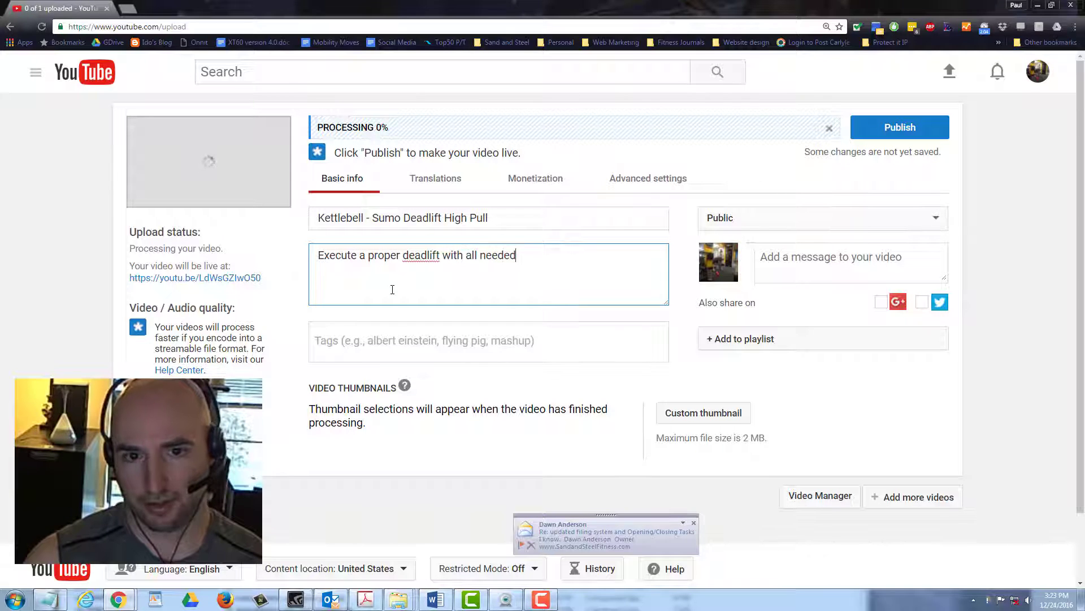
{"action": "type", "text": " te"}
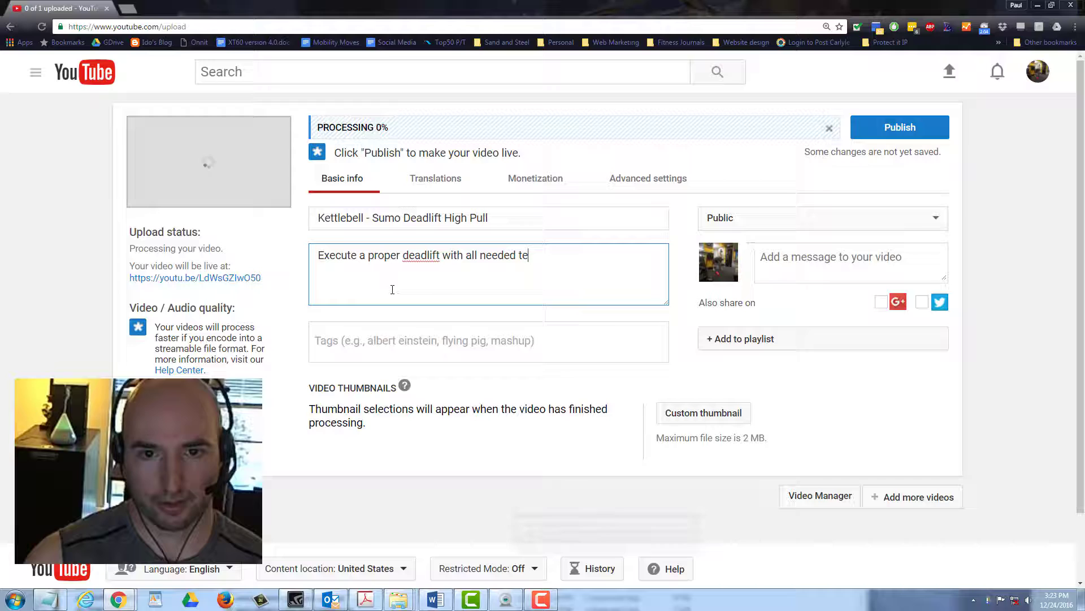
{"action": "type", "text": "chni"}
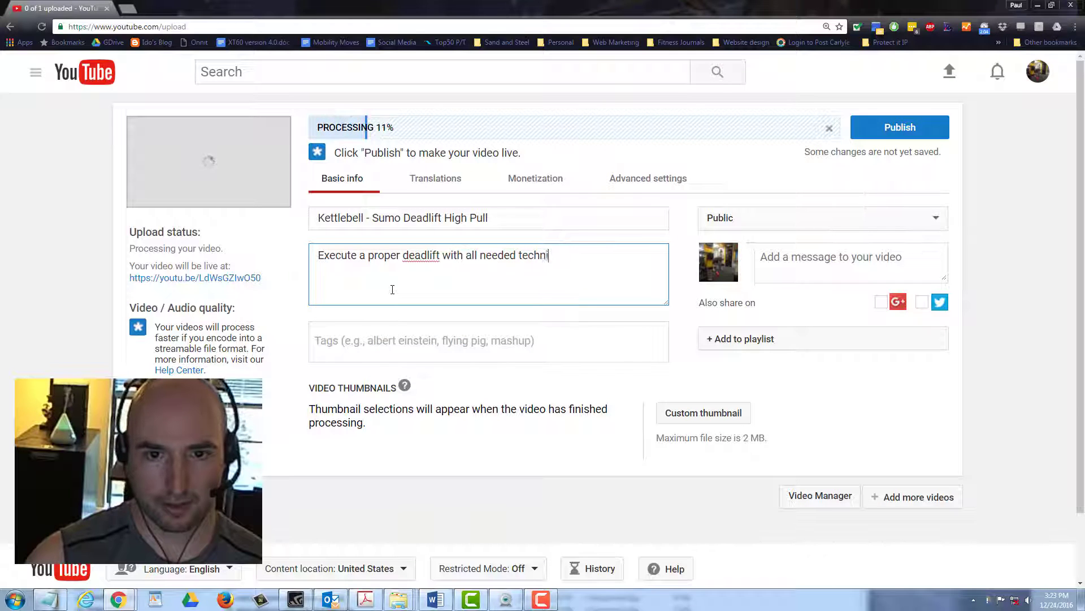
{"action": "type", "text": "que for back"}
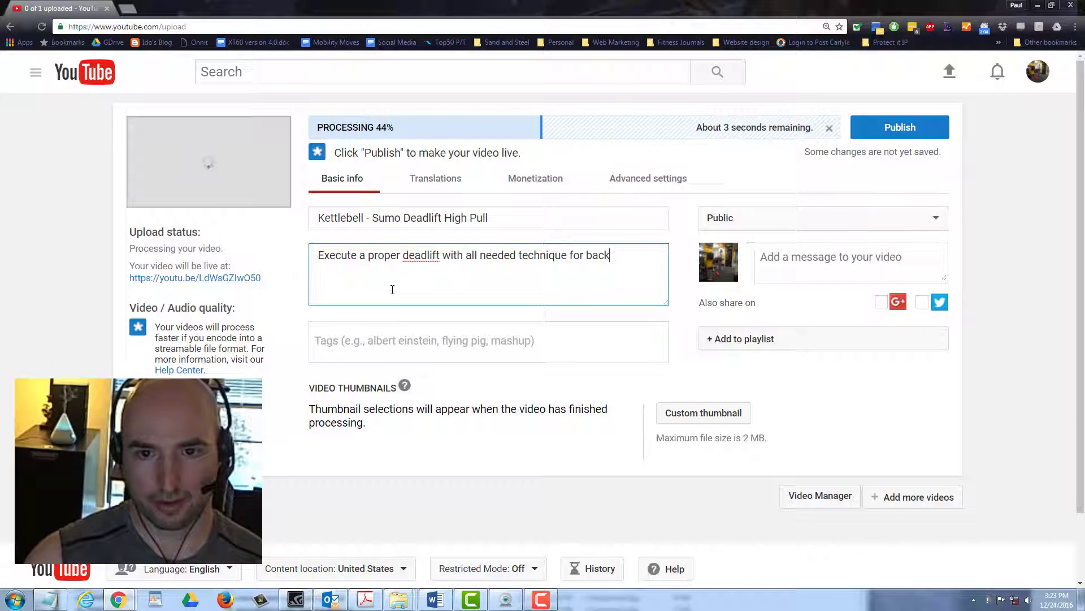
{"action": "type", "text": " and core cont"}
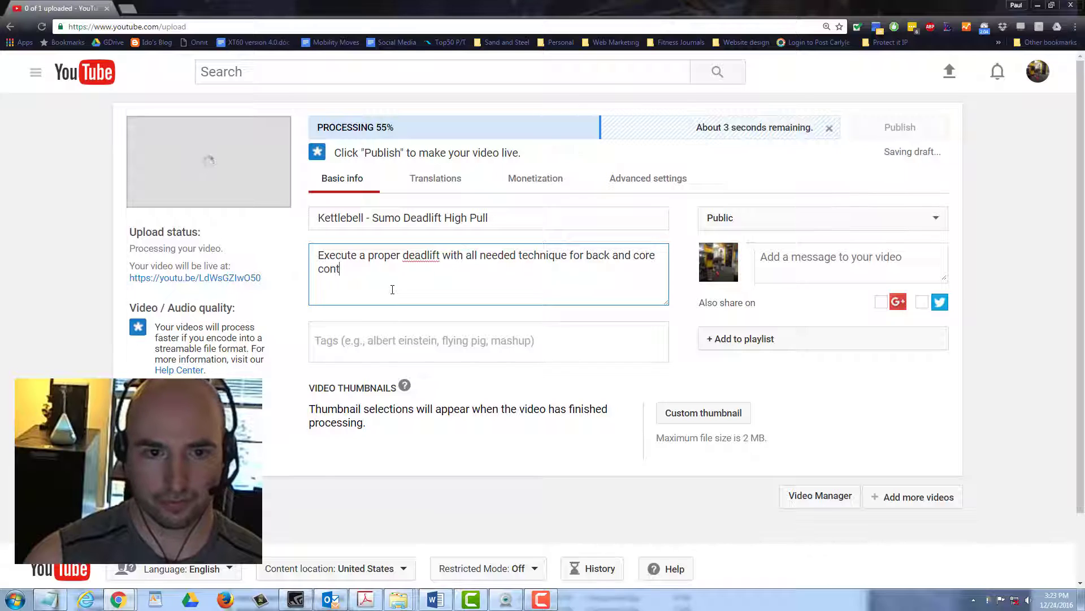
{"action": "type", "text": "rol. El"}
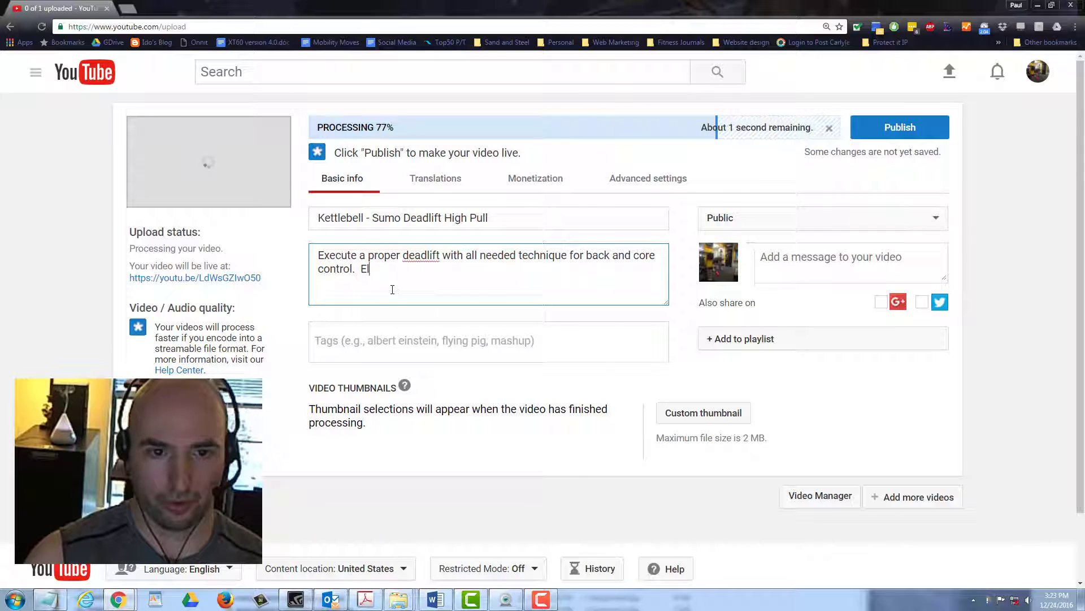
{"action": "type", "text": "bow higher"}
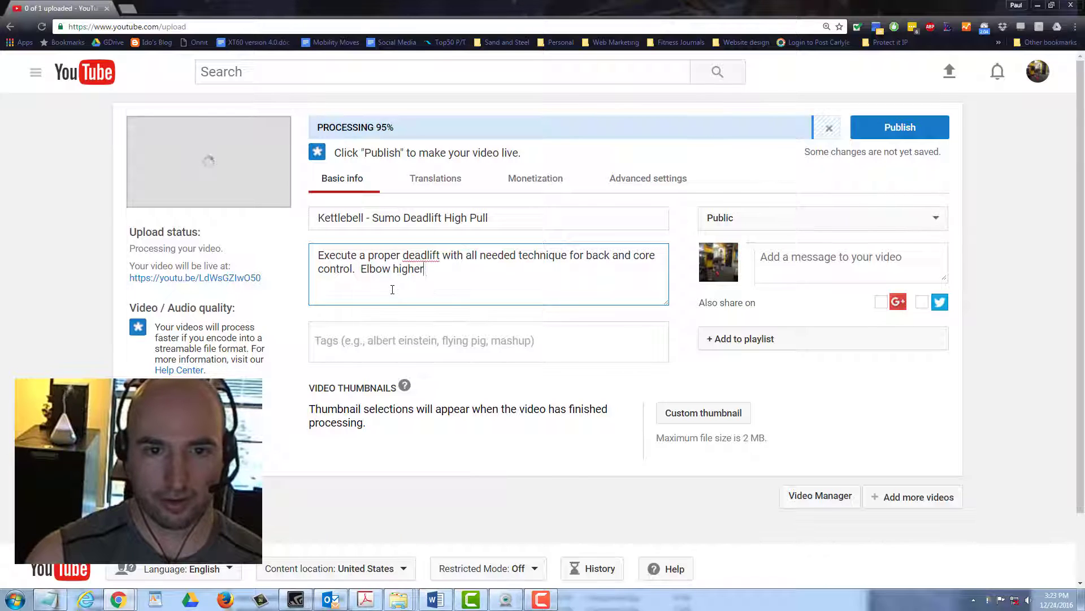
{"action": "type", "text": " than hand"}
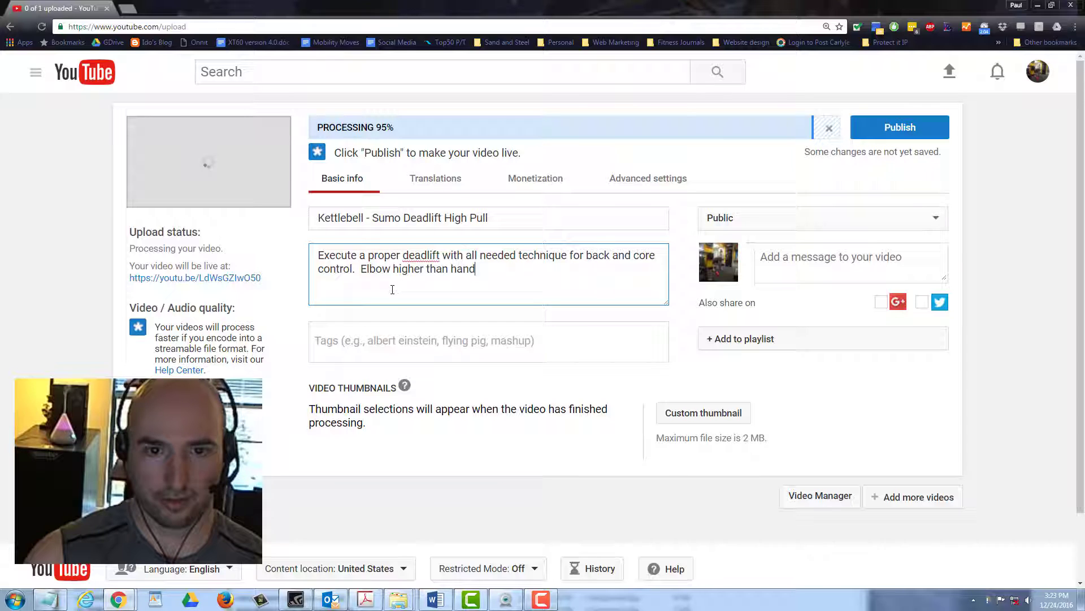
{"action": "type", "text": "s on pull.  "}
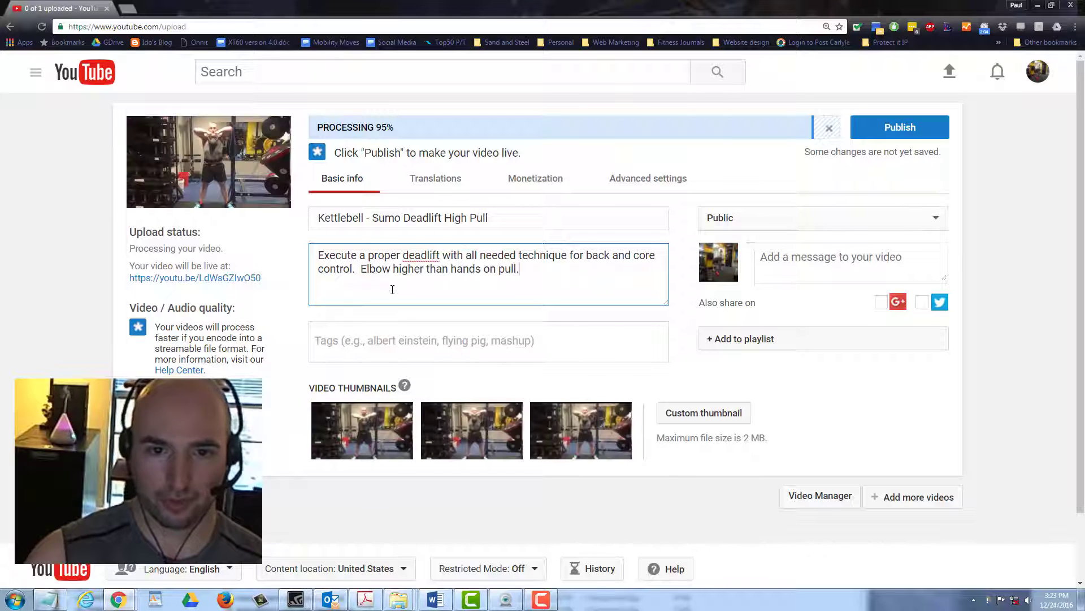
{"action": "type", "text": "Use moment"}
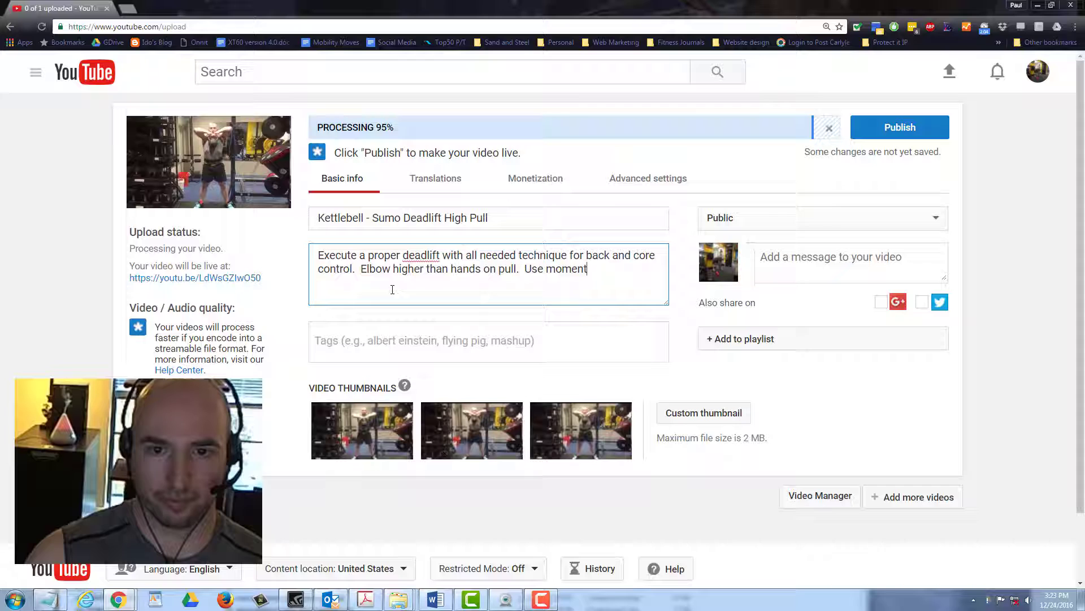
{"action": "type", "text": "um from legs to dri"}
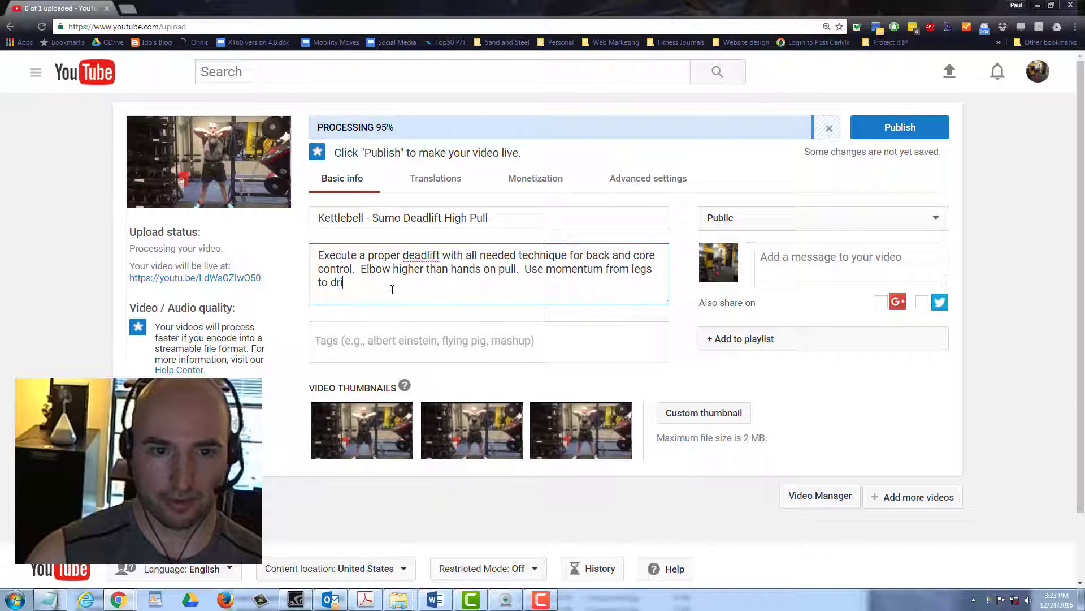
{"action": "type", "text": "ve kettle"}
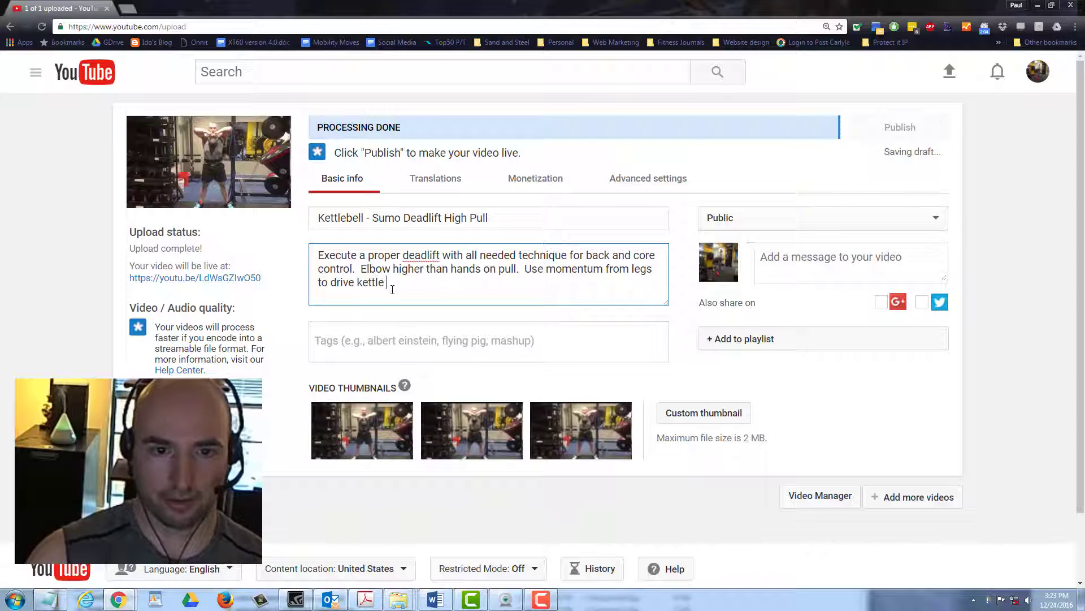
{"action": "type", "text": "bell upwards."}
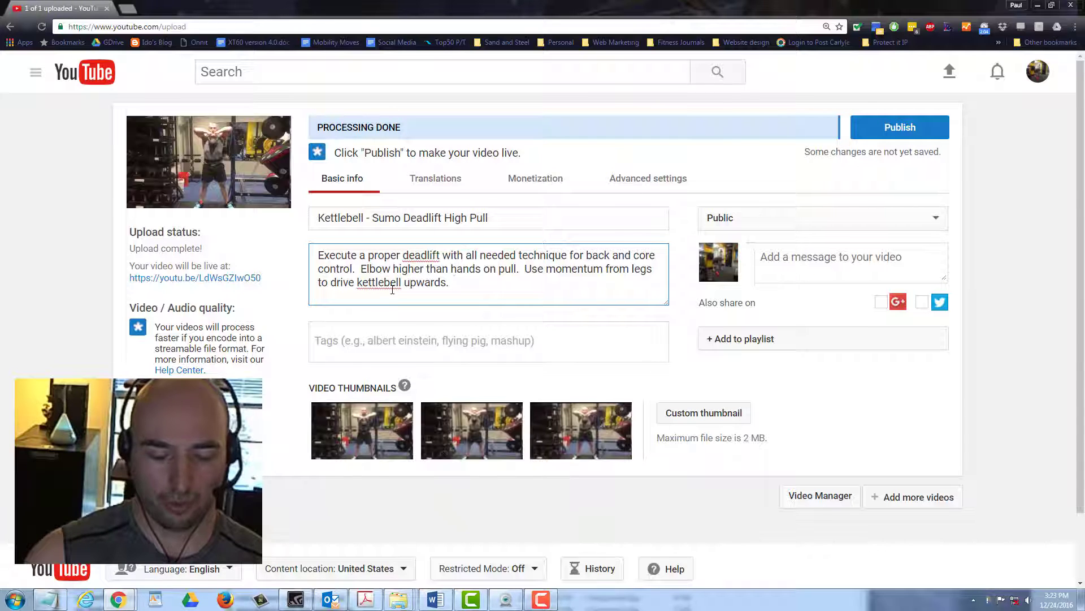
{"action": "type", "text": "  wan"}
{"action": "key", "text": "BackSpace"}
{"action": "key", "text": "BackSpace"}
{"action": "key", "text": "BackSpace"}
{"action": "type", "text": "W"}
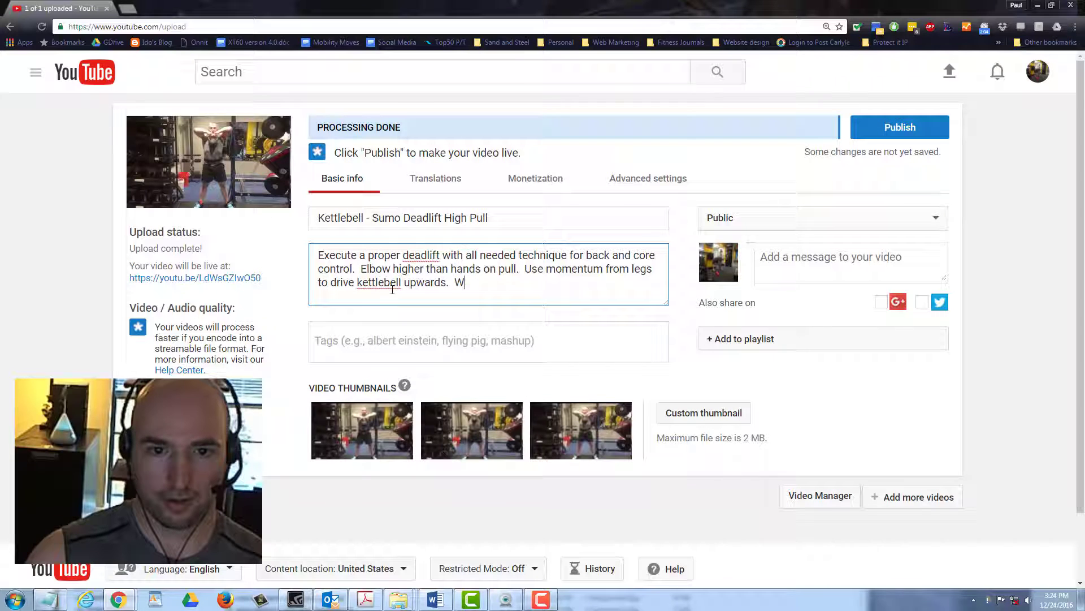
{"action": "type", "text": "arn clients not to hit"}
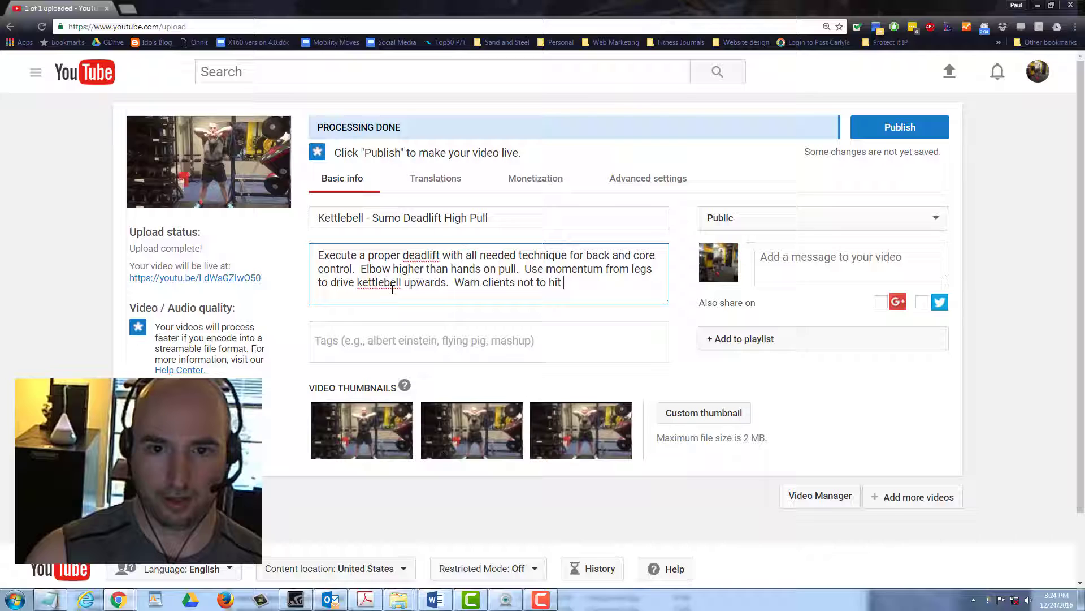
{"action": "type", "text": " chin w"}
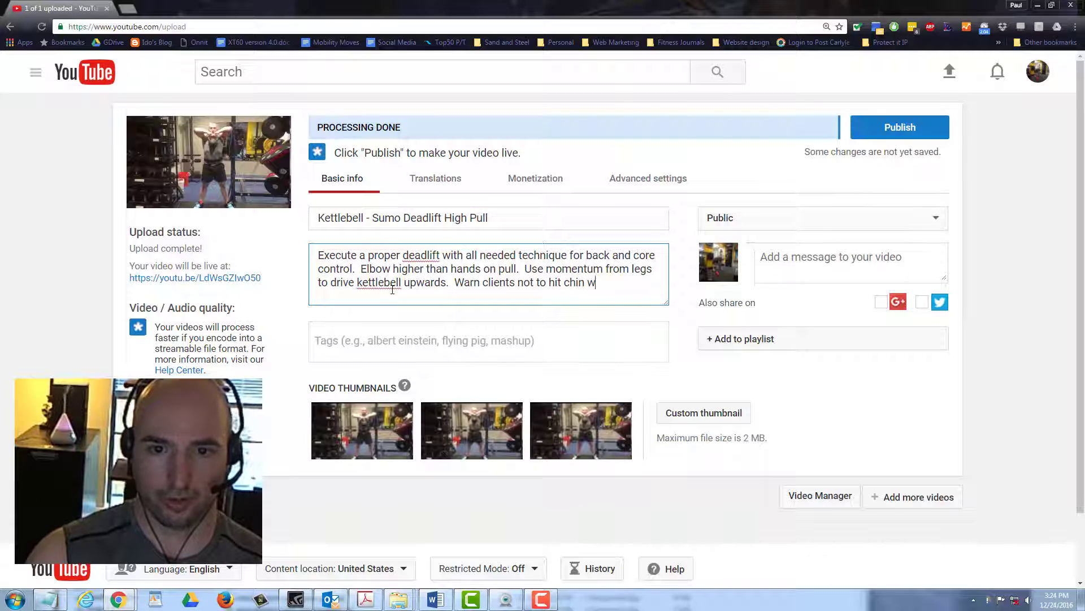
{"action": "type", "text": "ith handles of"}
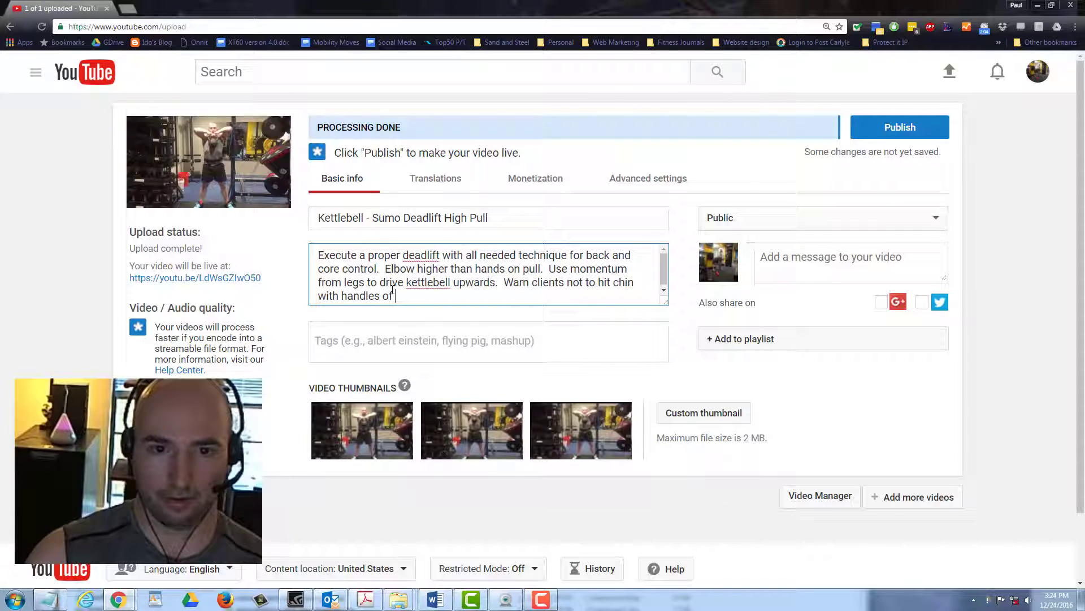
{"action": "key", "text": "BackSpace"}
{"action": "key", "text": "BackSpace"}
{"action": "key", "text": "BackSpace"}
{"action": "key", "text": "BackSpace"}
{"action": "type", "text": " of ke"}
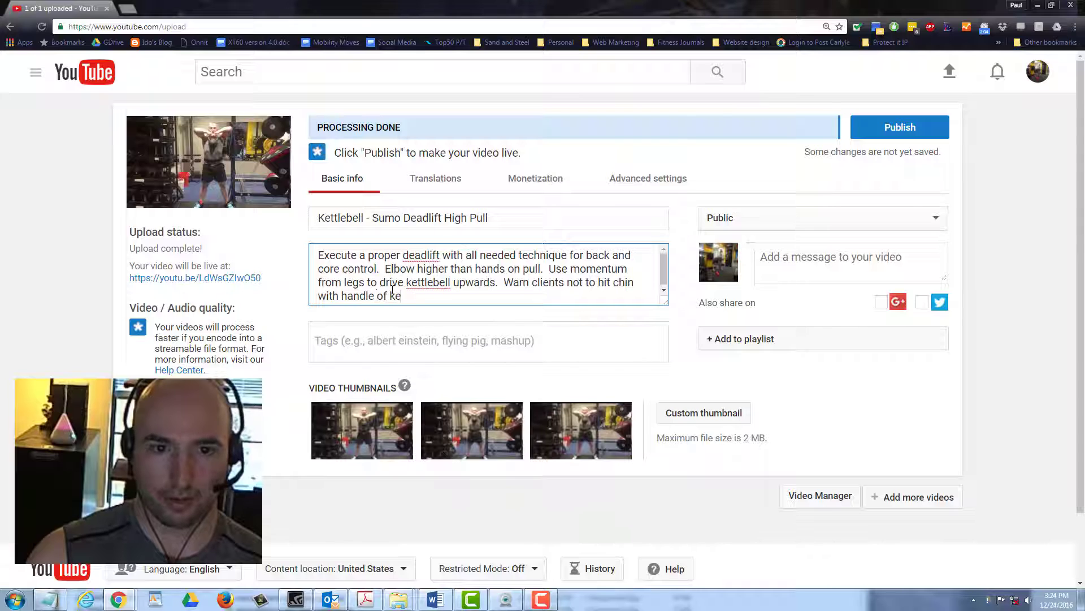
{"action": "type", "text": "ttlebell."}
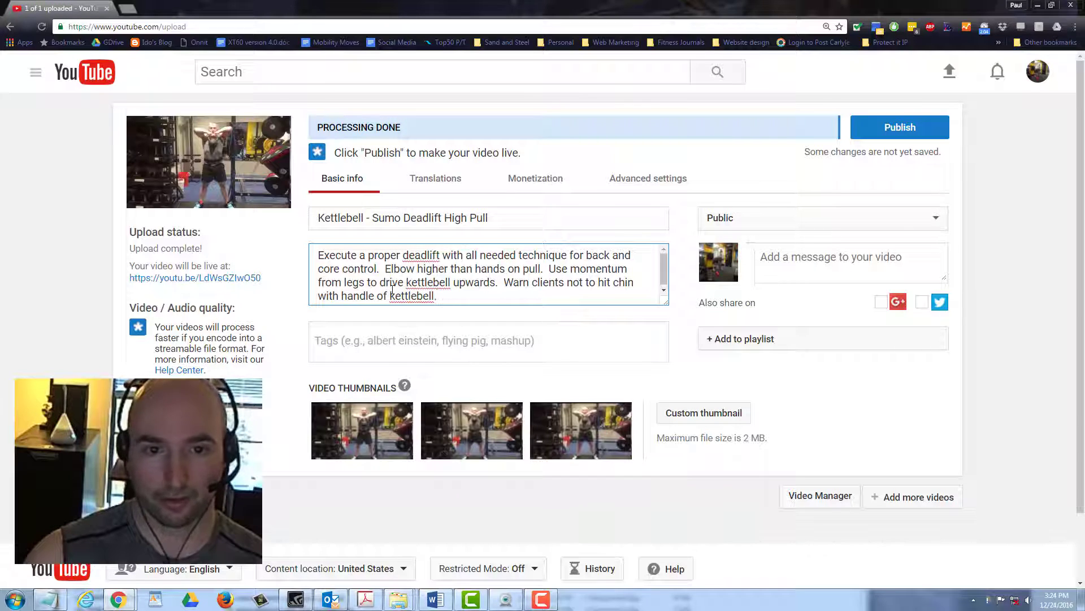
{"action": "key", "text": "Return"}
{"action": "key", "text": "Return"}
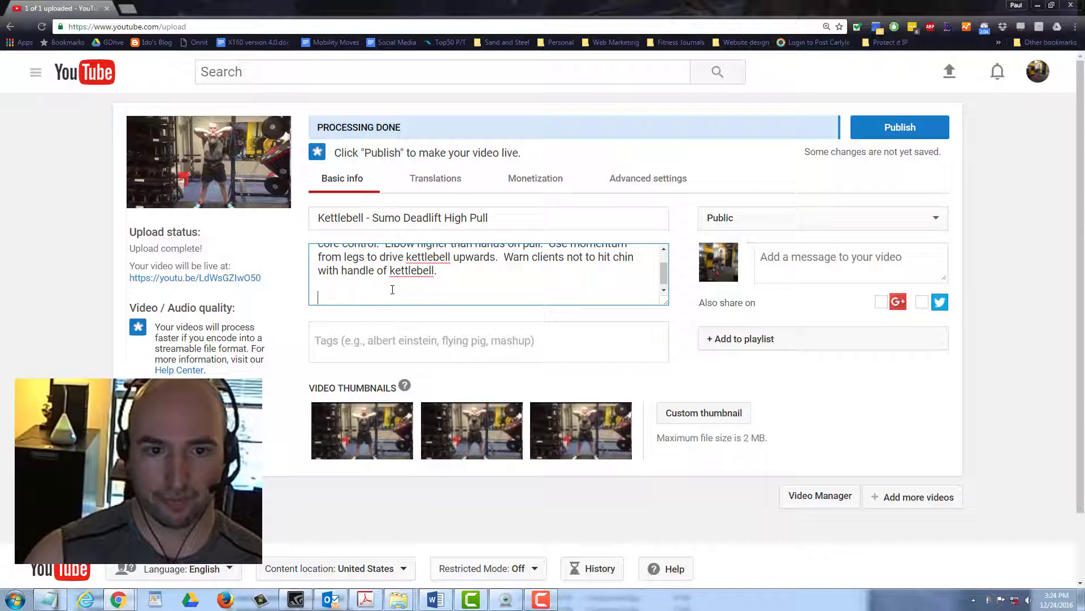
{"action": "type", "text": "www.sandands"}
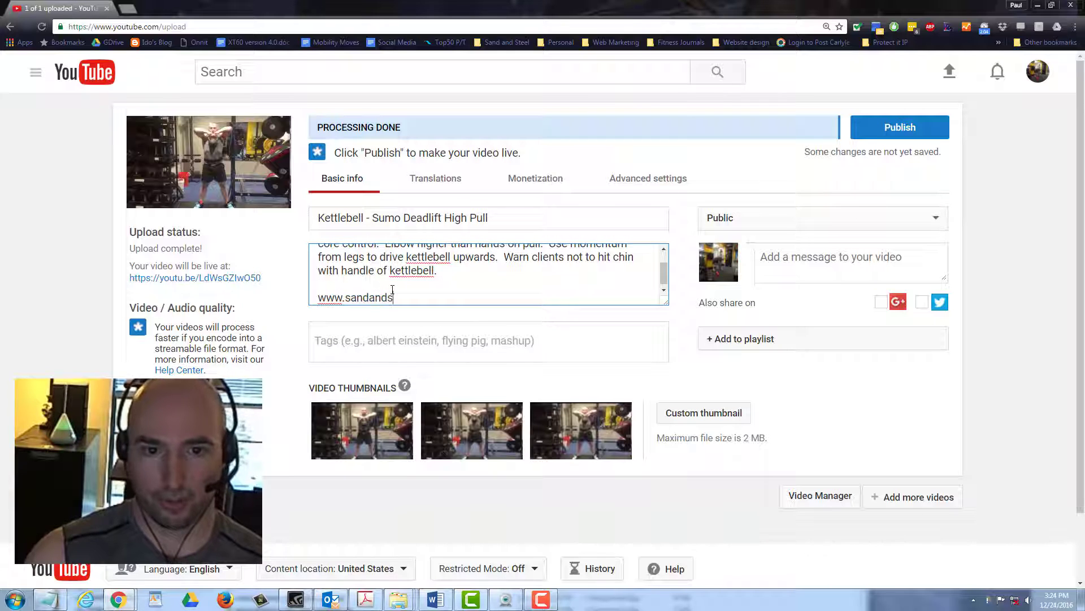
{"action": "type", "text": "teelfitness.com"}
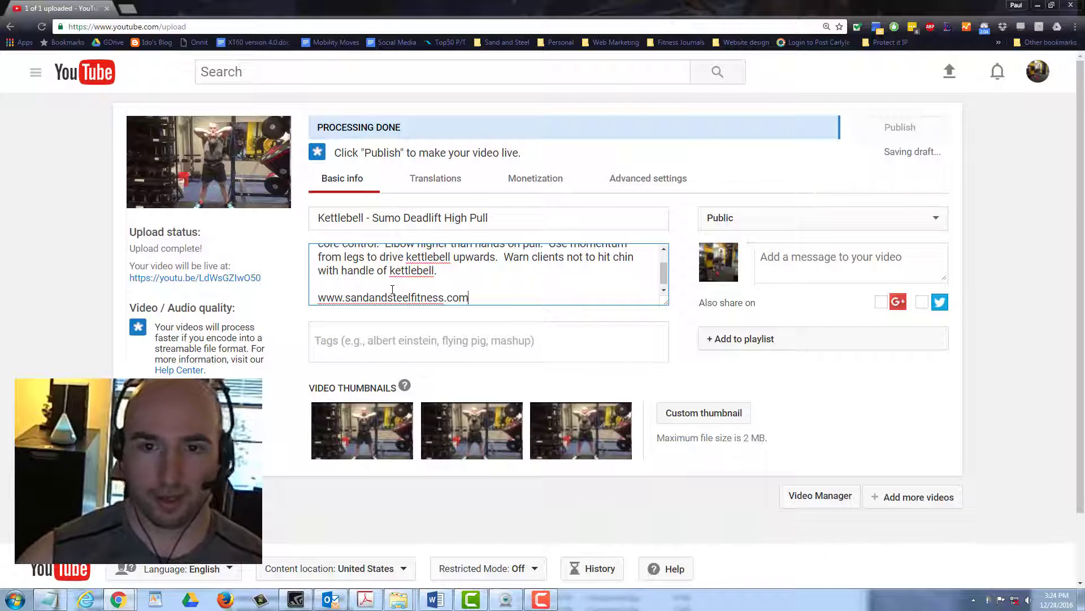
Add the video to the trainer's playlist, publish it, and select its short share link
{"action": "left_click", "coordinate": [754, 345]}
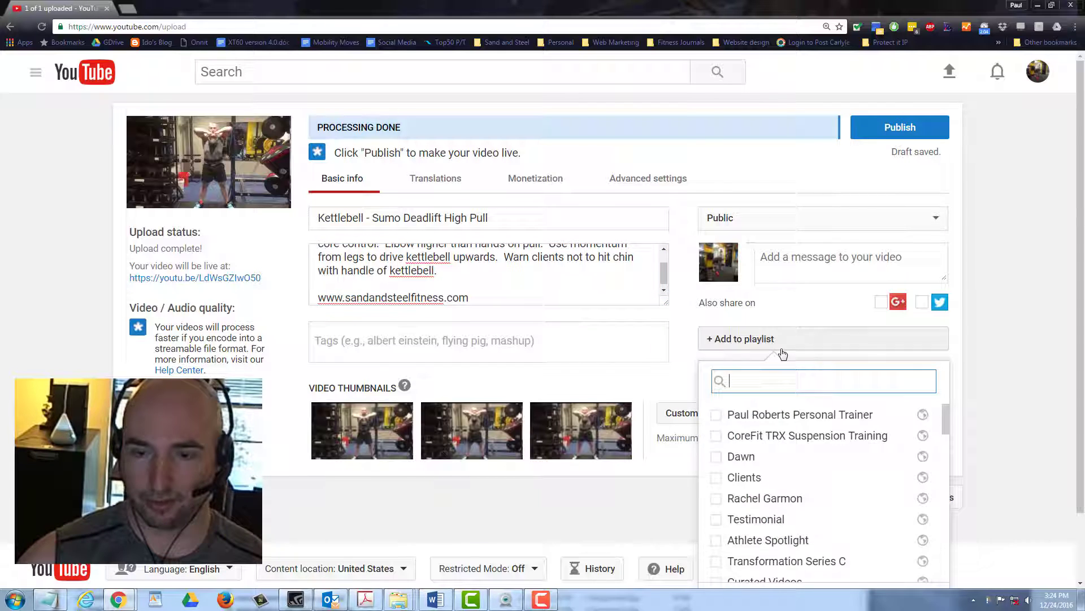
{"action": "left_click", "coordinate": [754, 421]}
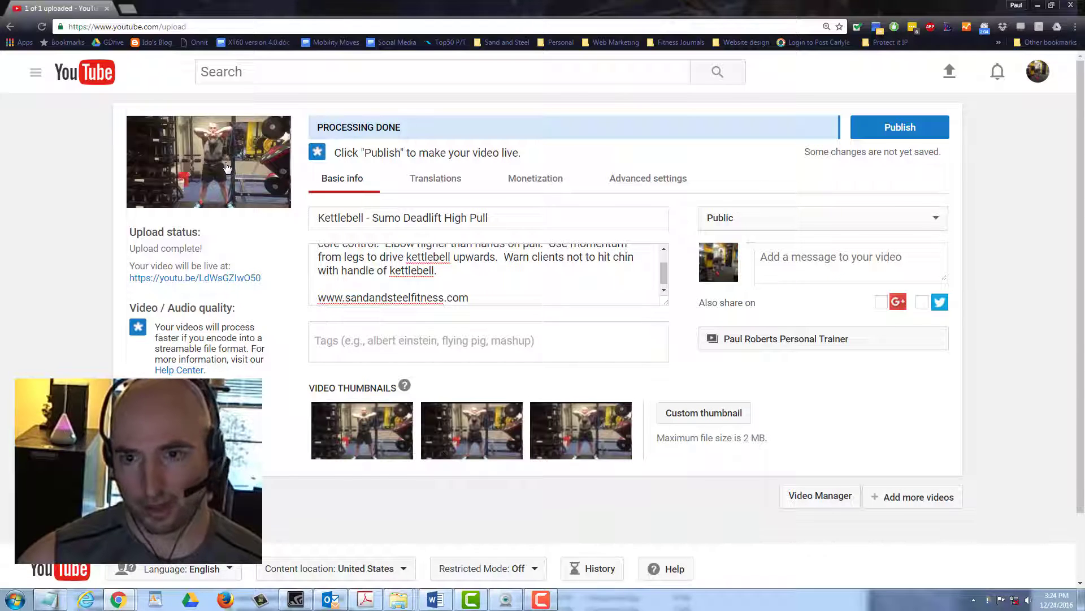
{"action": "left_click", "coordinate": [903, 130]}
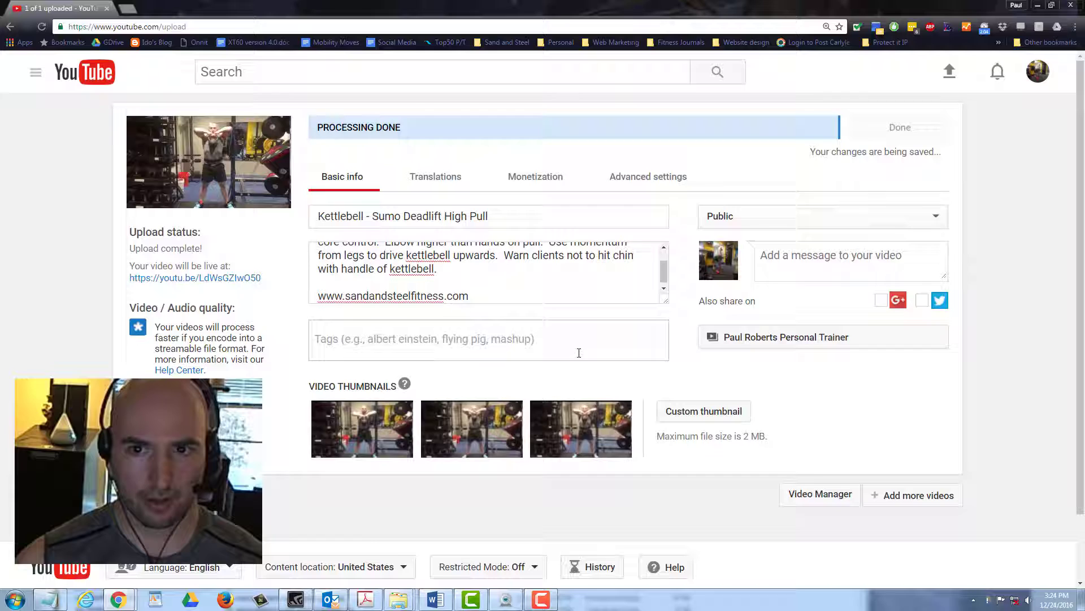
{"action": "left_click", "coordinate": [530, 234]}
{"action": "key", "text": "ctrl+c"}
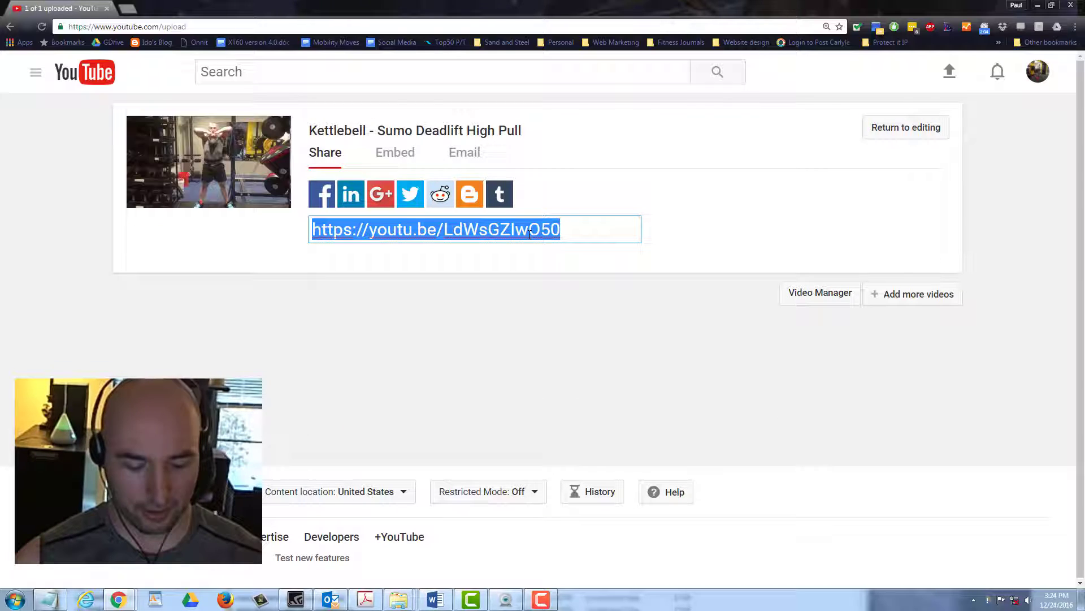
Go to huzzaz.com in a new tab and open the Kettlebell Exercises Add a video form
{"action": "left_click", "coordinate": [133, 9]}
{"action": "type", "text": "huzz"}
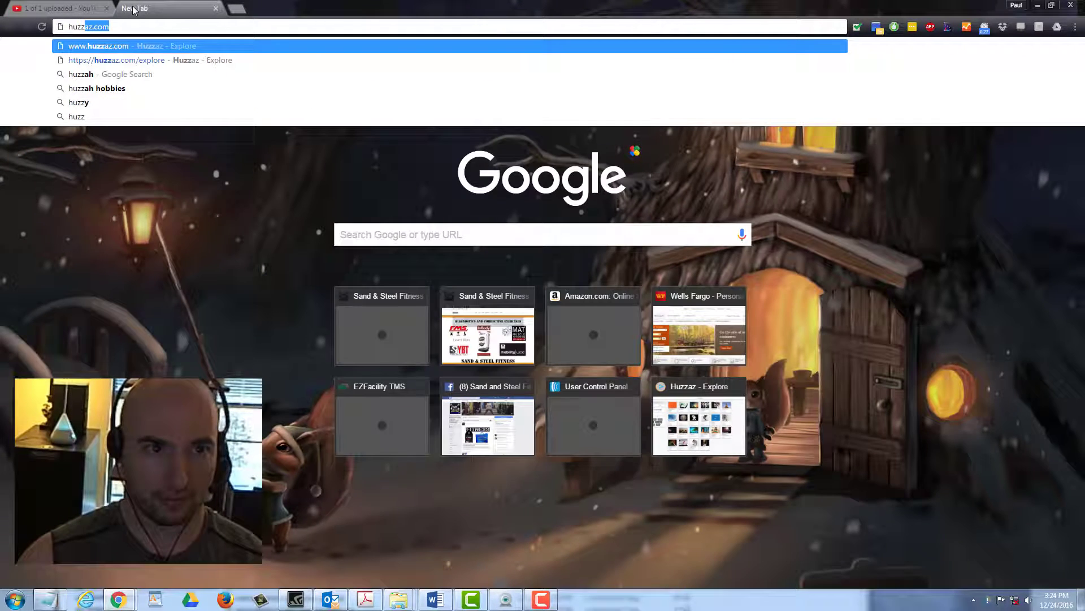
{"action": "key", "text": "Return"}
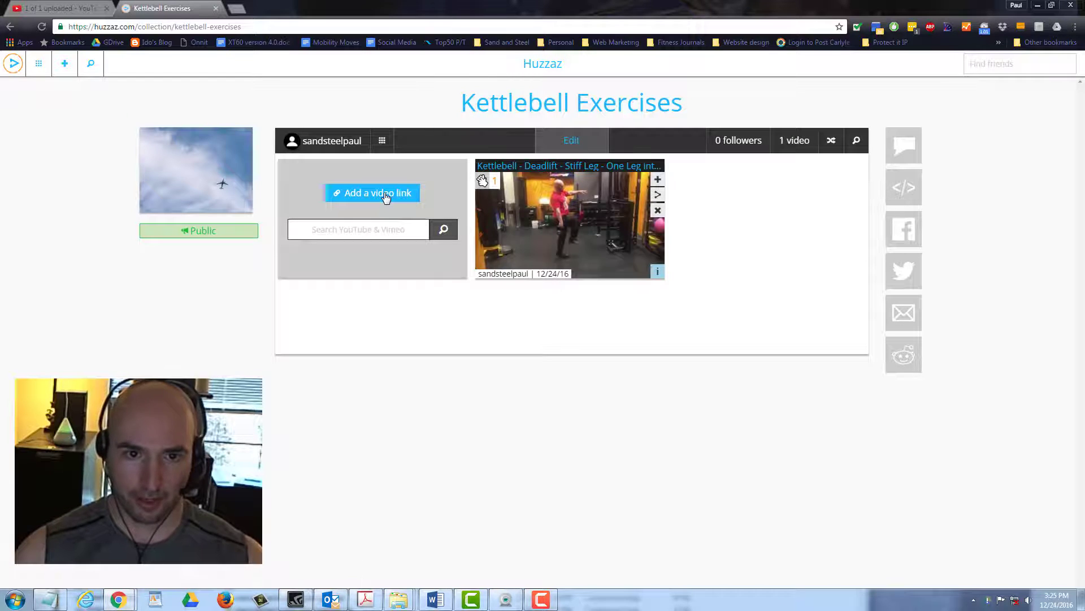
{"action": "left_click", "coordinate": [386, 197]}
Paste the YouTube link, add the video, and place it after the Stiff Leg deadlift video
{"action": "left_click", "coordinate": [456, 147]}
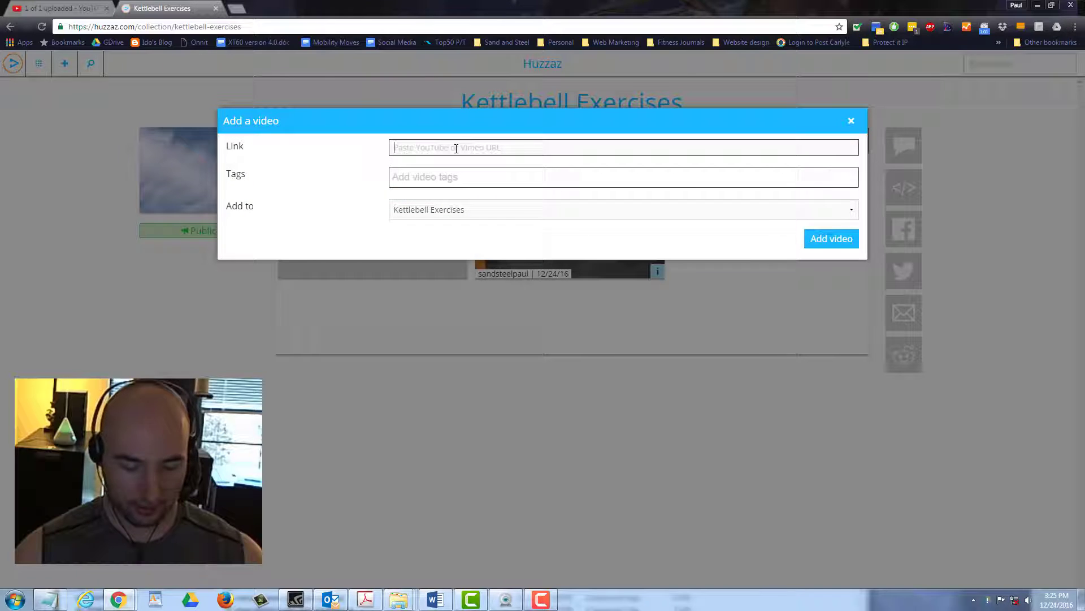
{"action": "key", "text": "ctrl+v"}
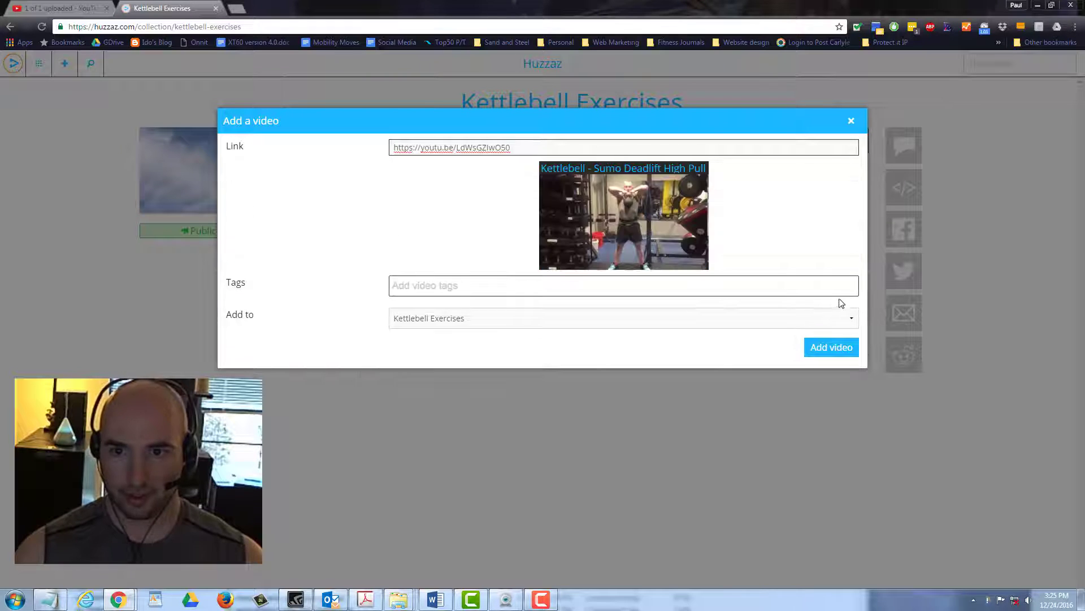
{"action": "left_click", "coordinate": [830, 350]}
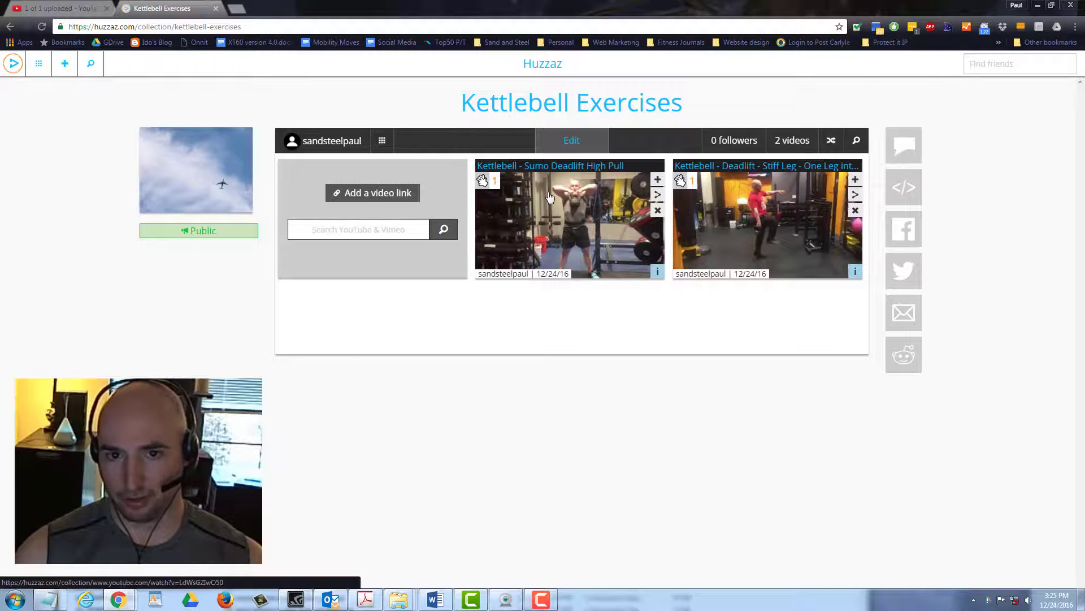
{"action": "left_click_drag", "start_coordinate": [581, 196], "coordinate": [490, 198]}
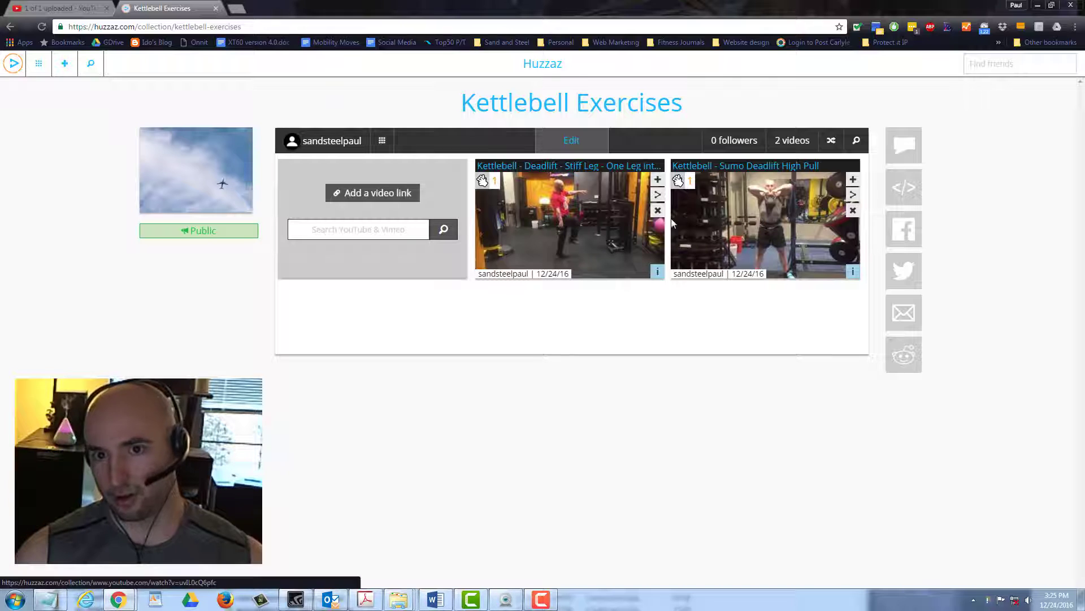
{"action": "left_click", "coordinate": [234, 5]}
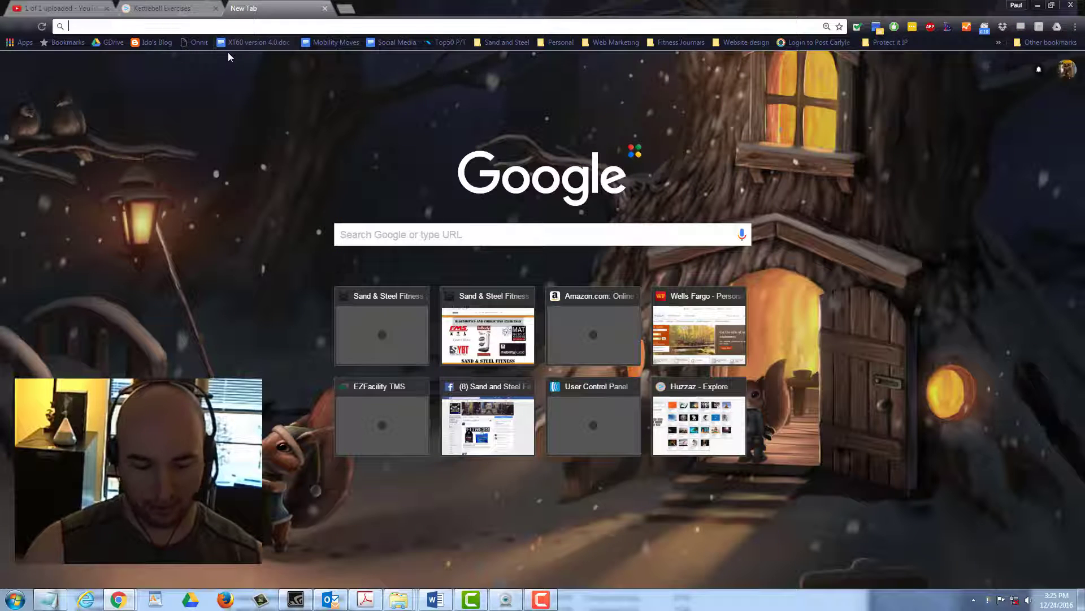
Go to learn.sandandsteelfitness.com, open Courses > Exercise Movements > Kettlebell Exercises, and play Sumo Deadlift High Pull
{"action": "type", "text": "lear"}
{"action": "key", "text": "Return"}
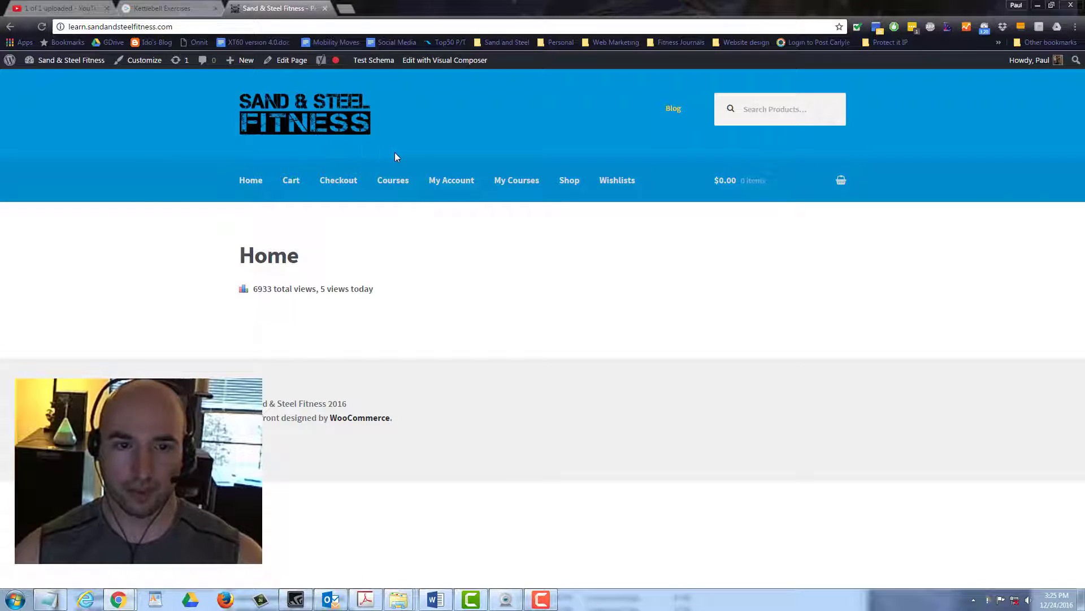
{"action": "left_click", "coordinate": [398, 190]}
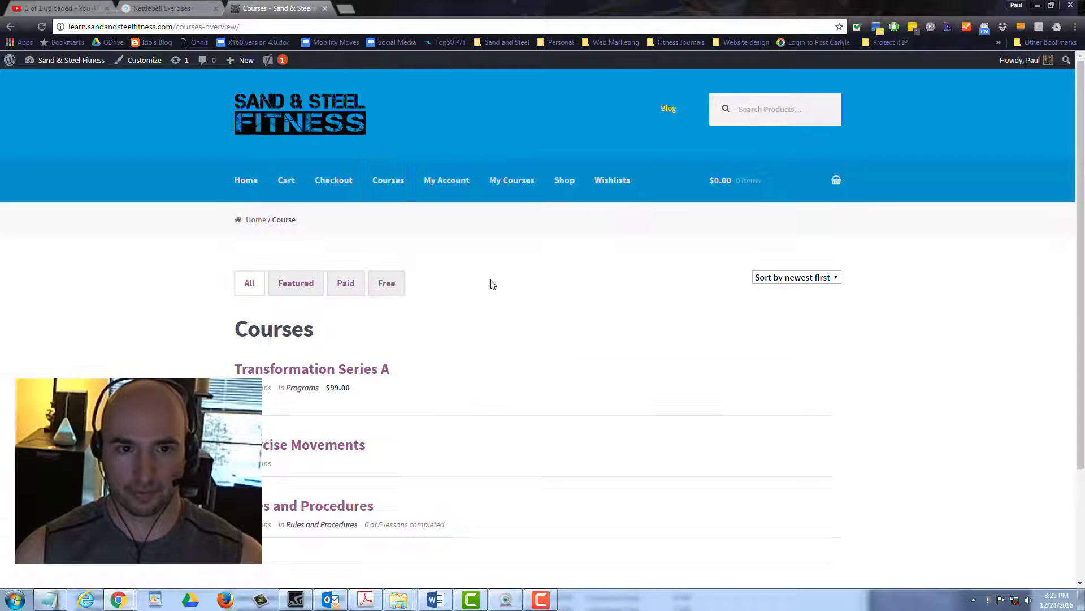
{"action": "scroll", "coordinate": [469, 300], "scroll_direction": "down", "scroll_amount": 3}
{"action": "left_click", "coordinate": [320, 337]}
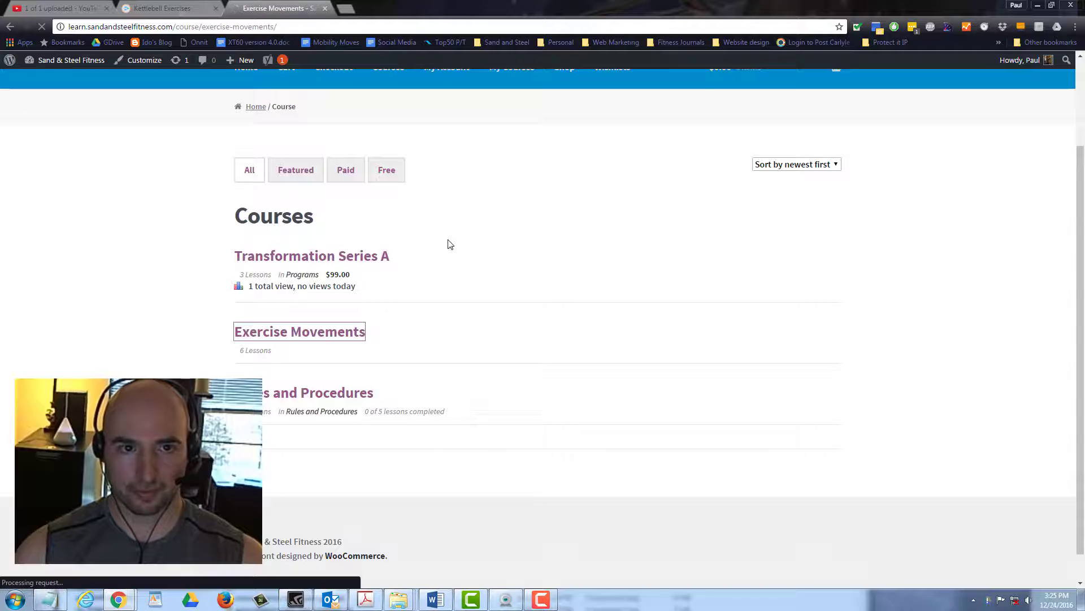
{"action": "scroll", "coordinate": [449, 243], "scroll_direction": "down", "scroll_amount": 2}
{"action": "scroll", "coordinate": [448, 244], "scroll_direction": "down", "scroll_amount": 8}
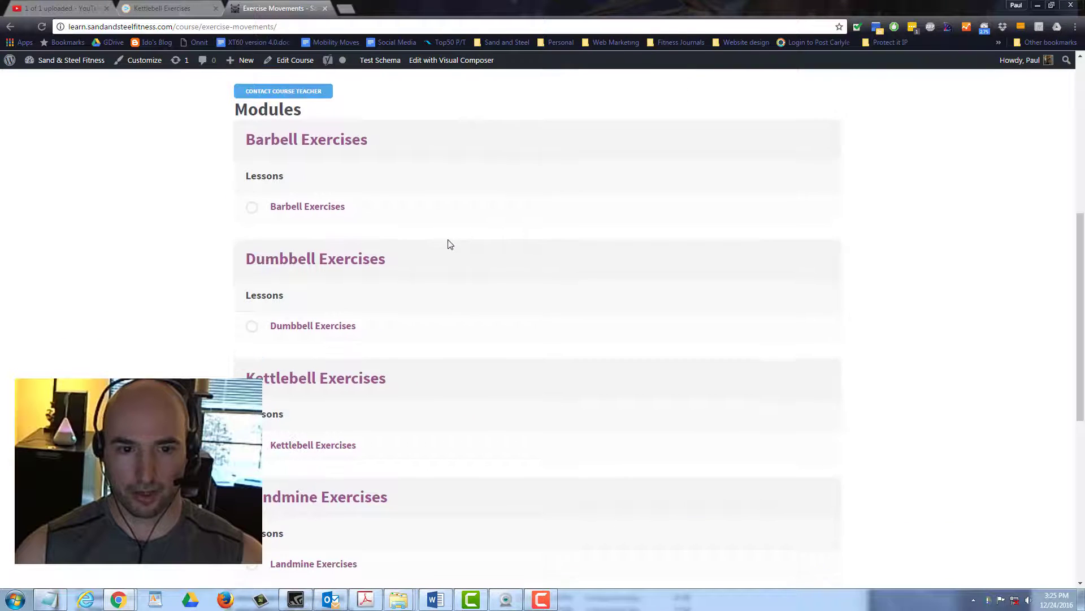
{"action": "left_click", "coordinate": [338, 281]}
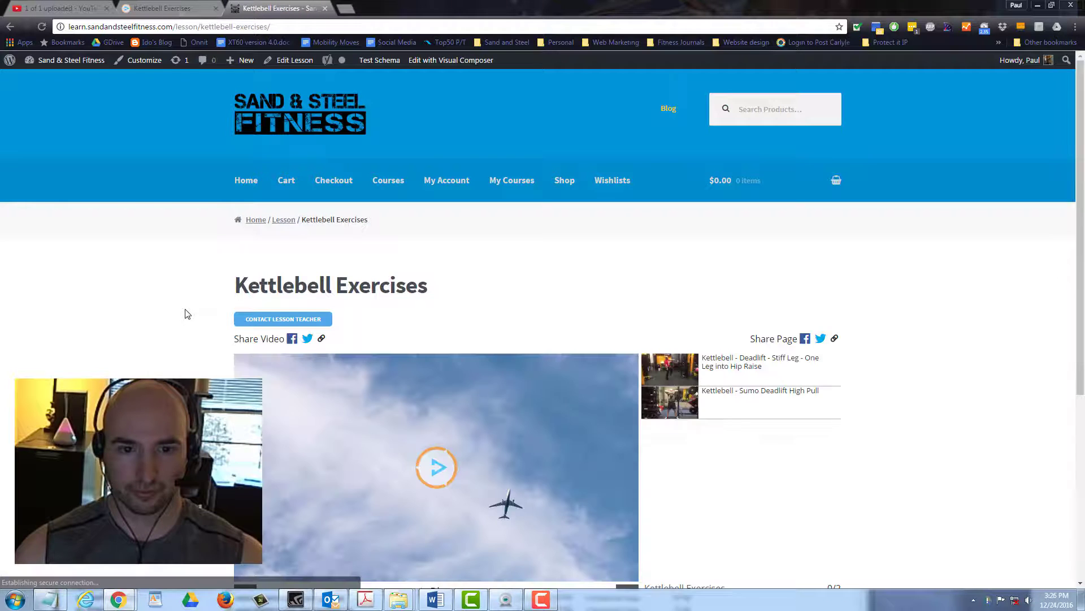
{"action": "scroll", "coordinate": [186, 314], "scroll_direction": "down", "scroll_amount": 3}
{"action": "scroll", "coordinate": [187, 314], "scroll_direction": "down", "scroll_amount": 1}
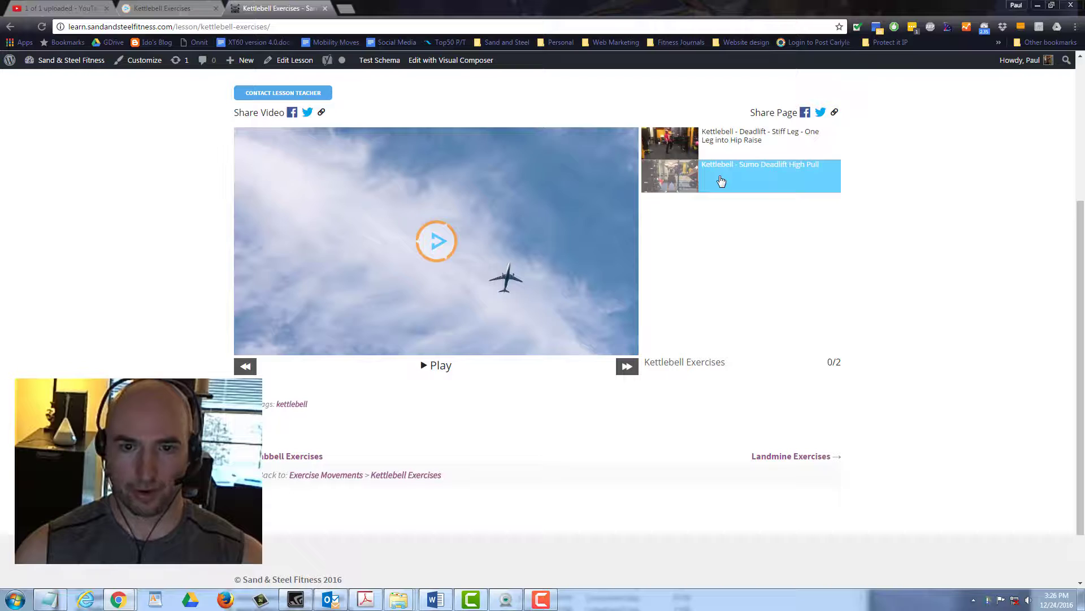
{"action": "left_click", "coordinate": [722, 181]}
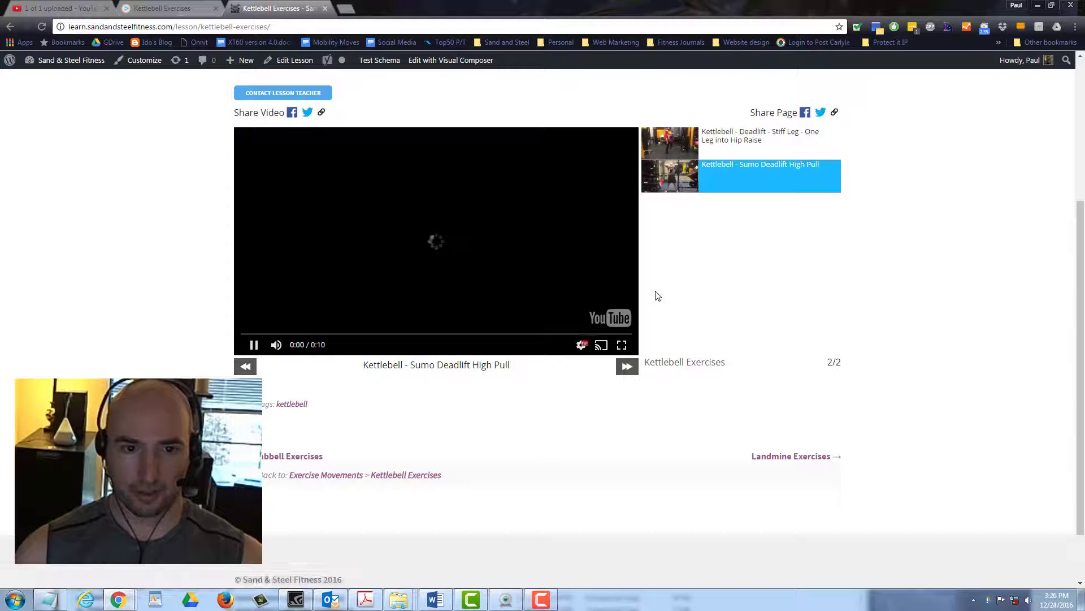